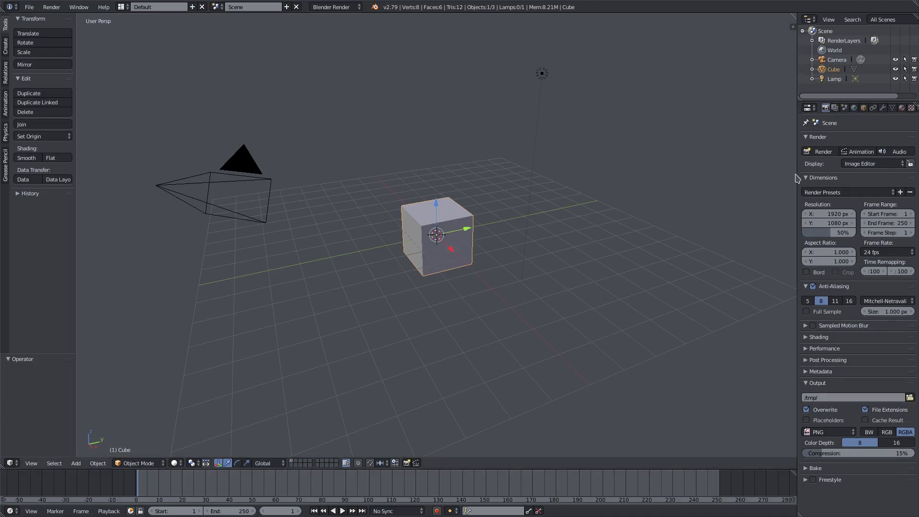
Widen the properties area beside the 3D viewport
{"action": "left_click_drag", "start_coordinate": [797, 167], "coordinate": [766, 166]}
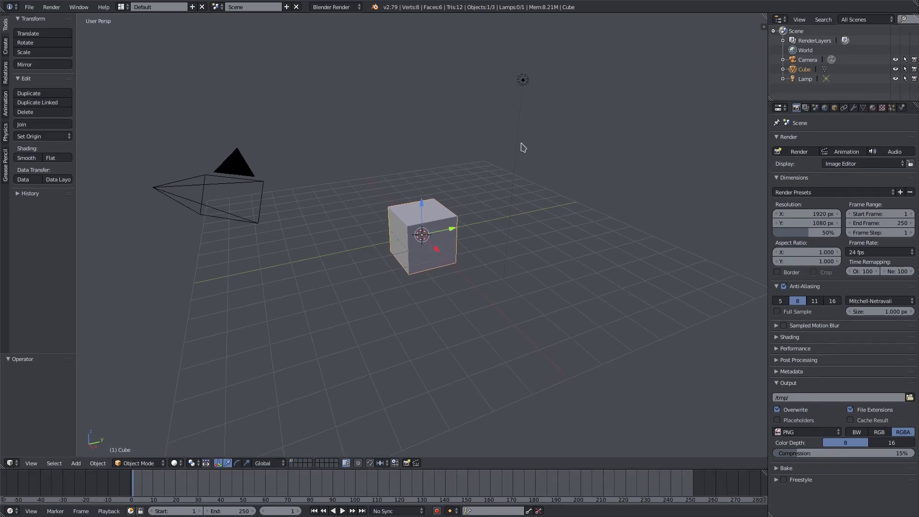
{"action": "middle_click_drag", "start_coordinate": [505, 219], "coordinate": [524, 231]}
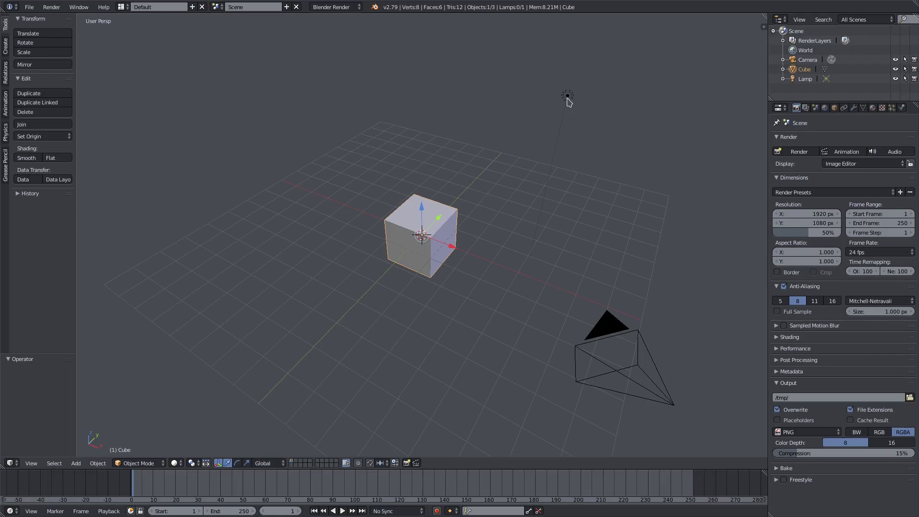
Place the camera about 8.53 units from the origin along negative Y and rotate it 90° about the X axis
{"action": "right_click", "coordinate": [607, 330]}
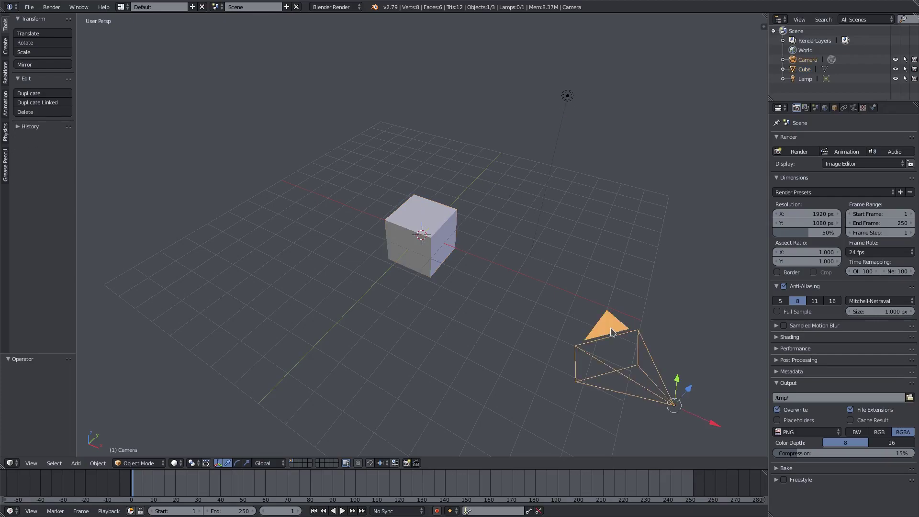
{"action": "middle_click_drag", "start_coordinate": [617, 320], "coordinate": [510, 280]}
{"action": "key", "text": "alt+g"}
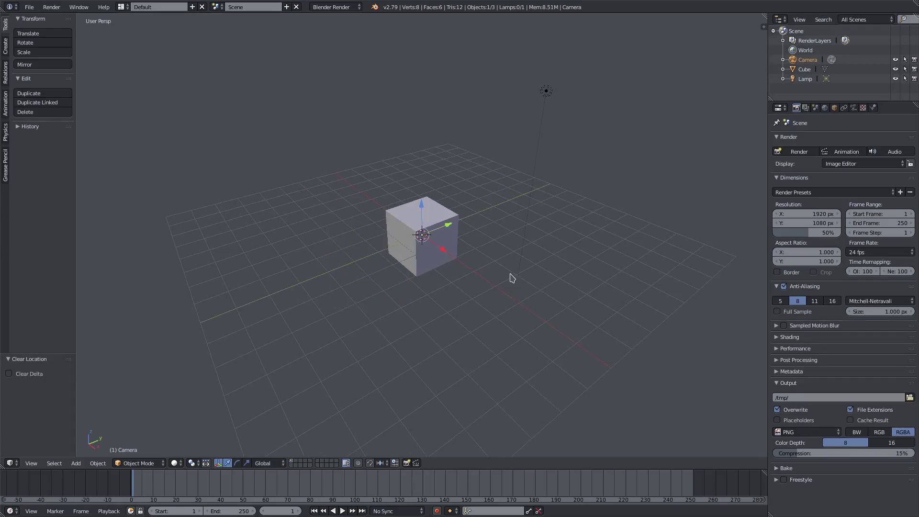
{"action": "left_click_drag", "start_coordinate": [449, 228], "coordinate": [354, 305]}
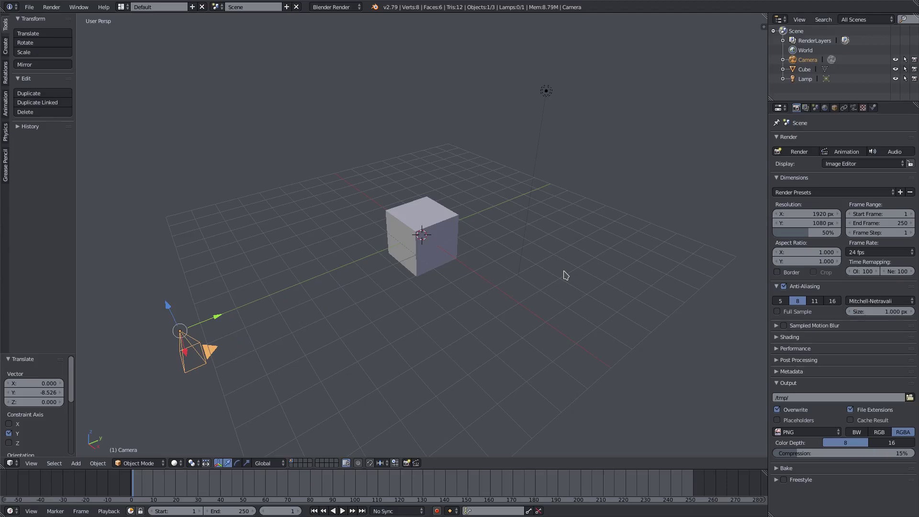
{"action": "type", "text": "rx90"}
{"action": "key", "text": "Return"}
Add a Cast modifier to the cube
{"action": "middle_click_drag", "start_coordinate": [268, 287], "coordinate": [518, 242]}
{"action": "right_click", "coordinate": [395, 246]}
{"action": "scroll", "coordinate": [478, 239], "scroll_direction": "up", "scroll_amount": 6}
{"action": "middle_click_drag", "start_coordinate": [451, 235], "coordinate": [555, 215]}
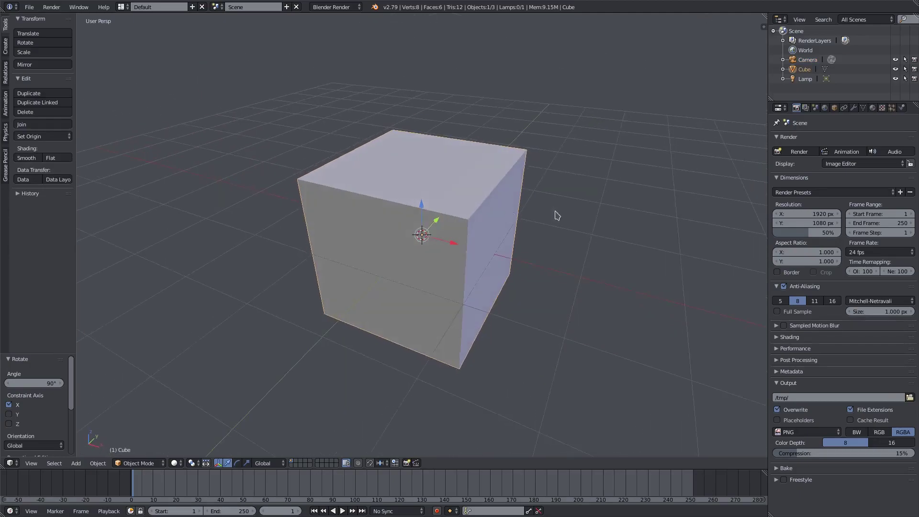
{"action": "left_click", "coordinate": [855, 107]}
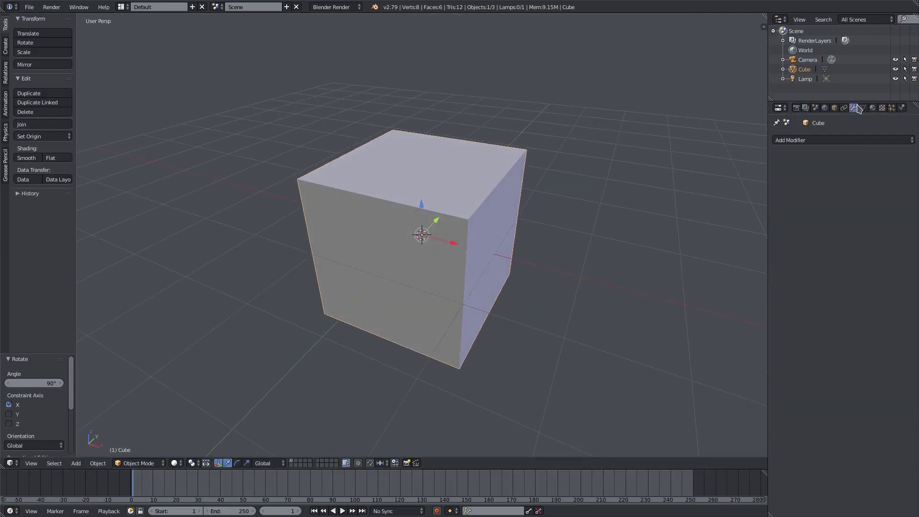
{"action": "left_click", "coordinate": [858, 140]}
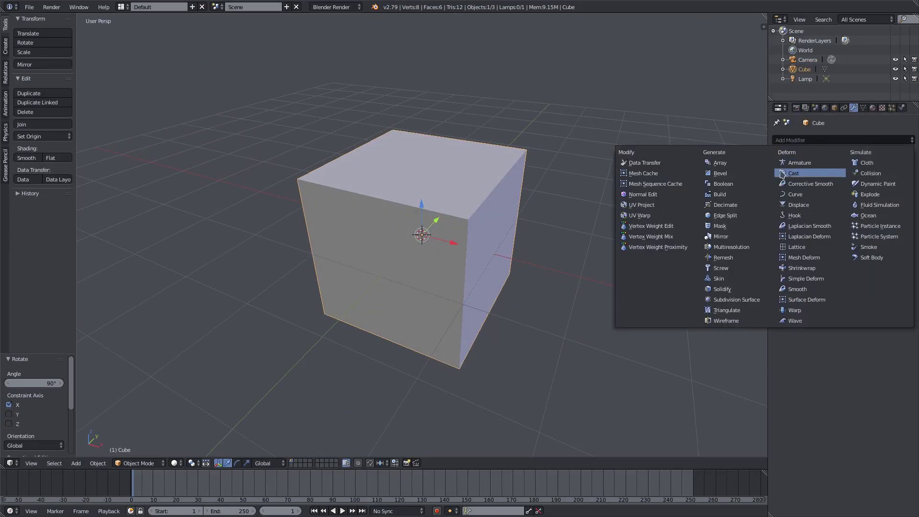
{"action": "left_click", "coordinate": [818, 174]}
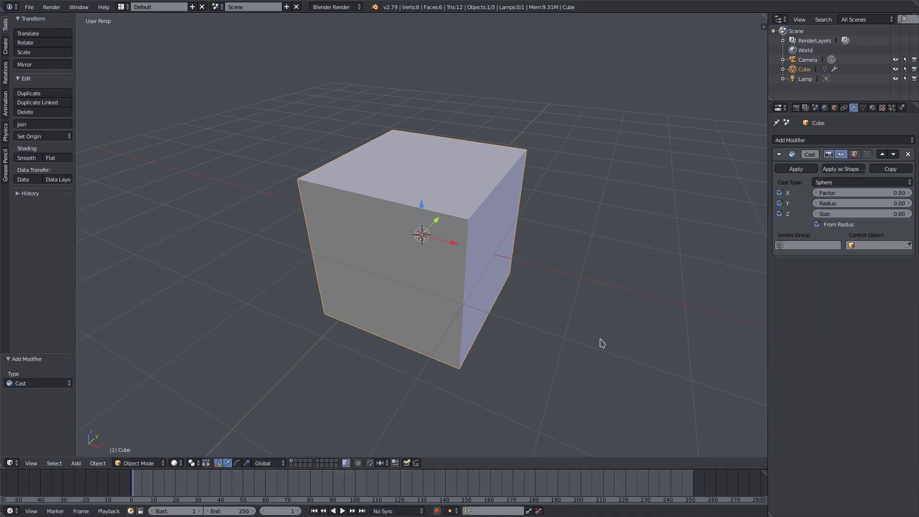
Set the Cast modifier's factor to -0.70
{"action": "middle_click_drag", "start_coordinate": [564, 304], "coordinate": [569, 285]}
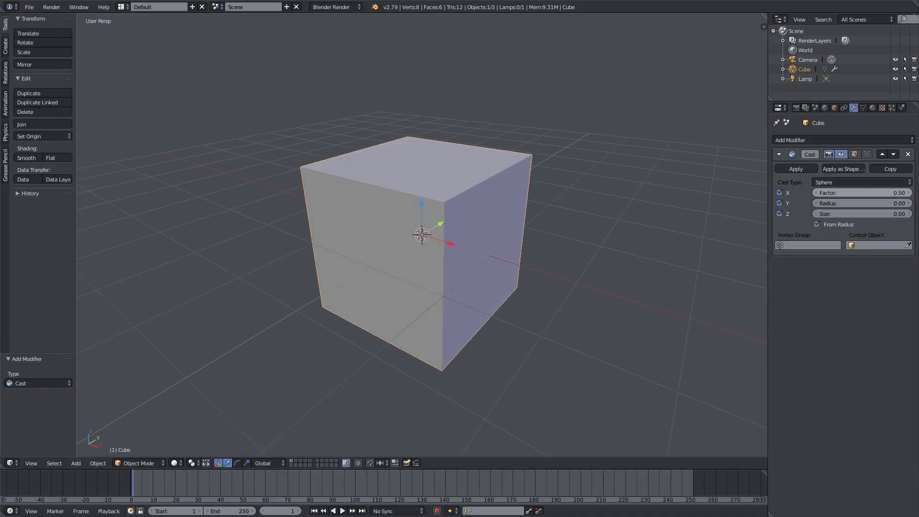
{"action": "left_click_drag", "start_coordinate": [842, 193], "coordinate": [845, 194]}
{"action": "middle_click_drag", "start_coordinate": [372, 234], "coordinate": [437, 216]}
Subdivide the cube's whole mesh once and return to Object Mode
{"action": "key", "text": "Tab"}
{"action": "middle_click_drag", "start_coordinate": [605, 227], "coordinate": [479, 292]}
{"action": "key", "text": "Tab"}
{"action": "key", "text": "Tab"}
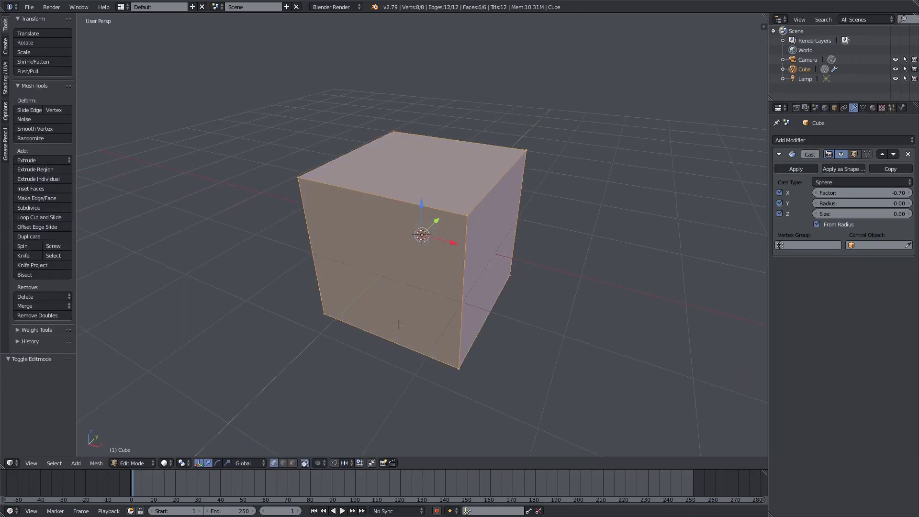
{"action": "left_click", "coordinate": [28, 208]}
{"action": "key", "text": "Tab"}
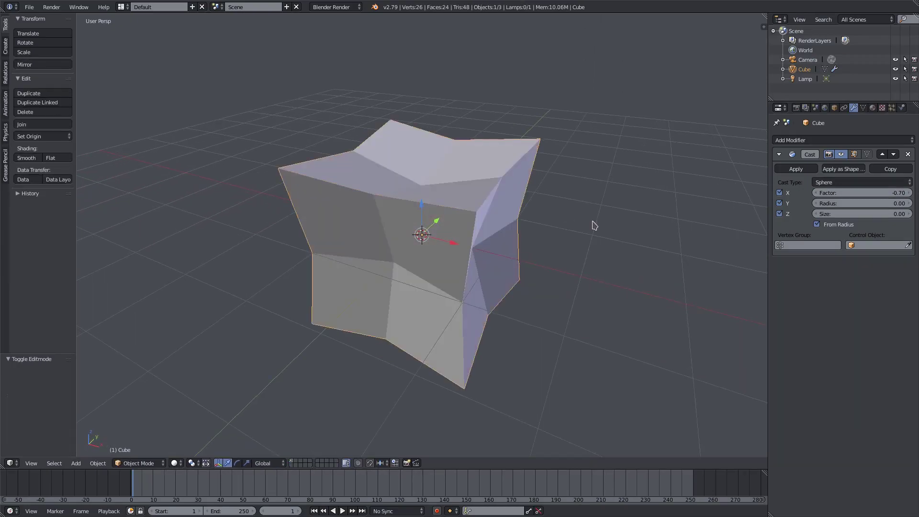
Try Cast factors of 0.55, 0.15 and 1.10 on the subdivided cube
{"action": "middle_click_drag", "start_coordinate": [456, 286], "coordinate": [374, 125]}
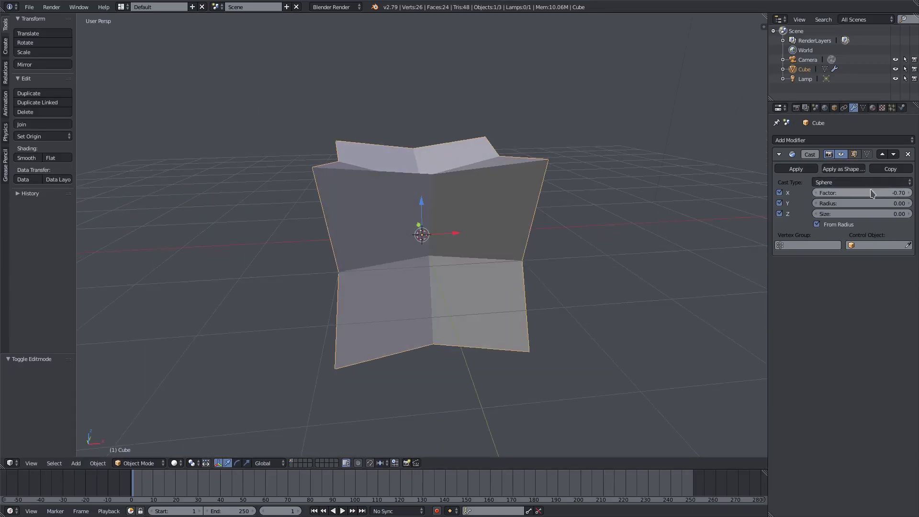
{"action": "left_click_drag", "start_coordinate": [860, 196], "coordinate": [831, 192]}
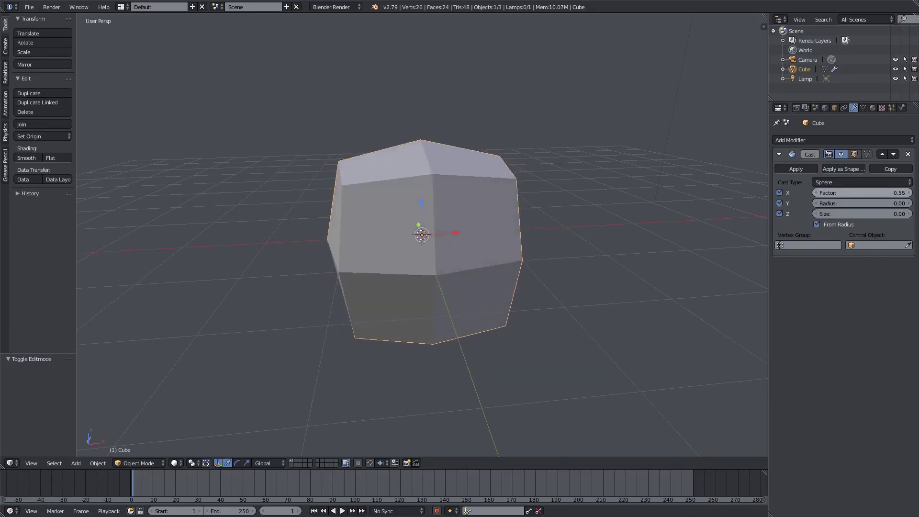
{"action": "mouse_move", "coordinate": [860, 193]}
{"action": "left_mouse_down"}
{"action": "mouse_move", "coordinate": [830, 193]}
{"action": "mouse_move", "coordinate": [861, 192]}
{"action": "left_mouse_up"}
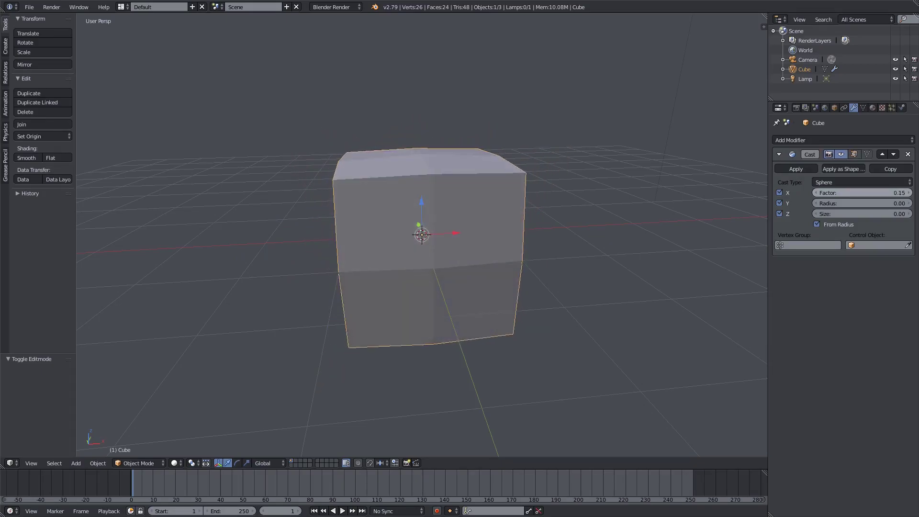
{"action": "middle_click_drag", "start_coordinate": [496, 283], "coordinate": [526, 285]}
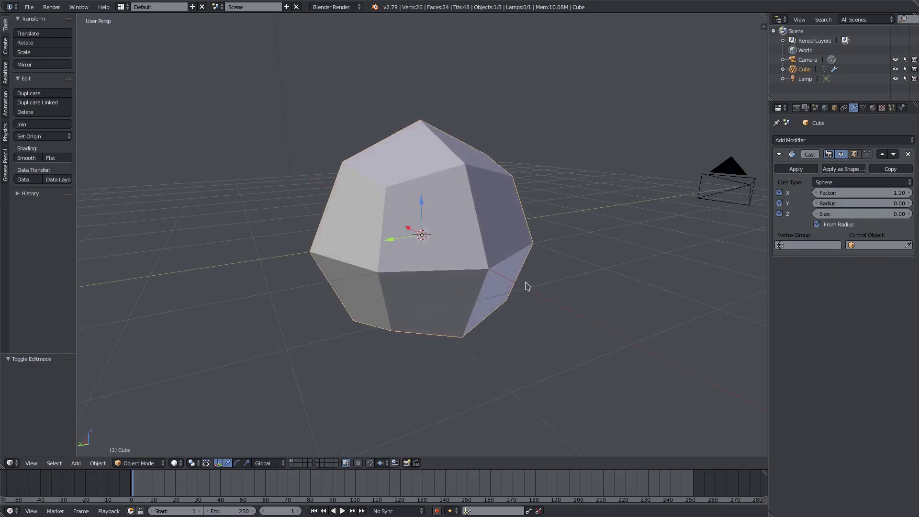
Set the Cast modifier's factor to 5.00, keeping From Radius enabled, to form a pointed star
{"action": "left_click", "coordinate": [815, 224]}
{"action": "left_click_drag", "start_coordinate": [855, 195], "coordinate": [892, 196]}
{"action": "middle_click_drag", "start_coordinate": [750, 219], "coordinate": [525, 275]}
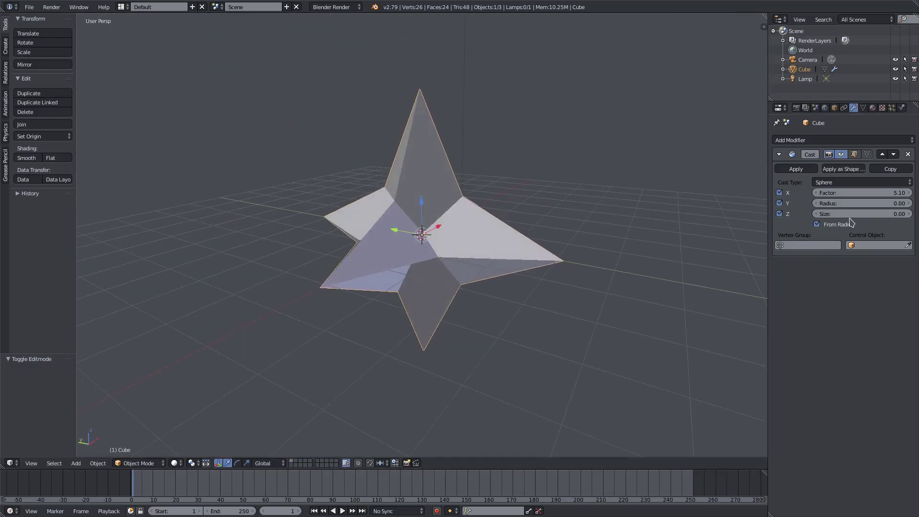
{"action": "left_click", "coordinate": [872, 192]}
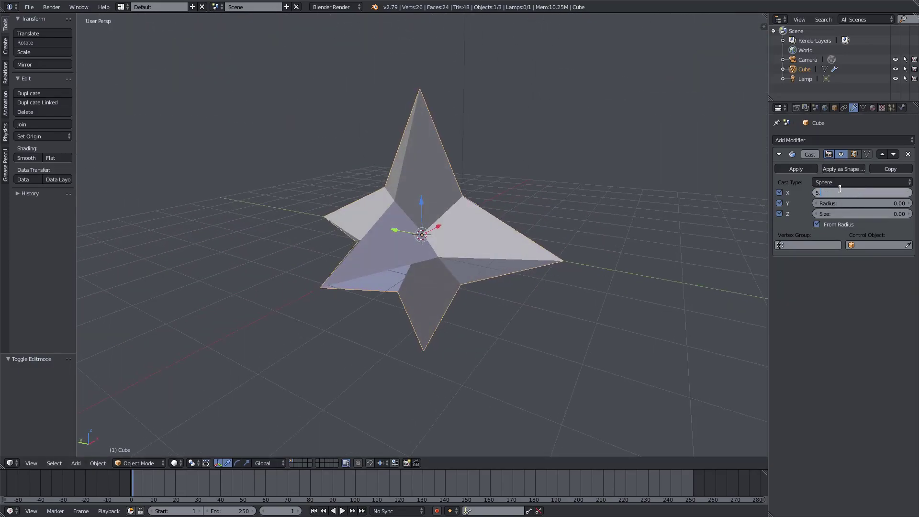
{"action": "key", "text": "Return"}
{"action": "middle_click_drag", "start_coordinate": [516, 266], "coordinate": [568, 263]}
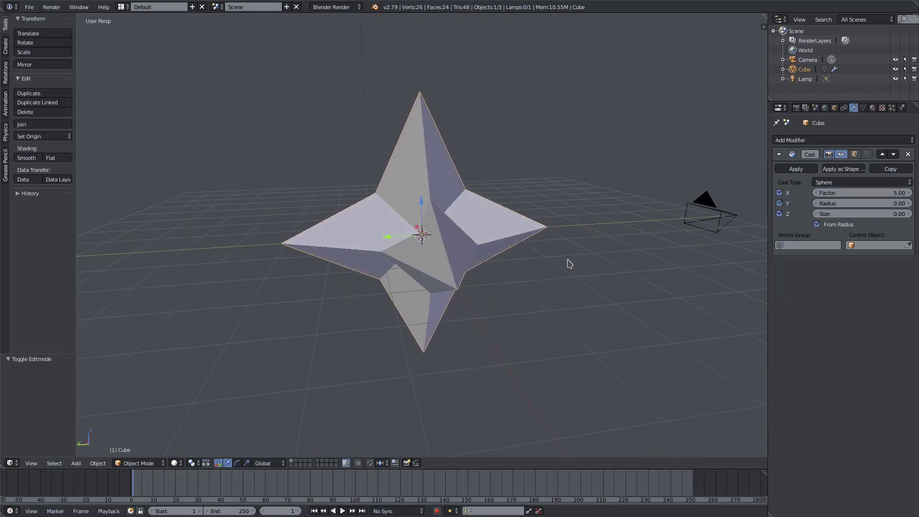
Try the Cylinder and Cuboid cast types, then set the cast type back to Sphere
{"action": "left_click", "coordinate": [835, 182]}
{"action": "left_click", "coordinate": [834, 166]}
{"action": "left_click", "coordinate": [834, 183]}
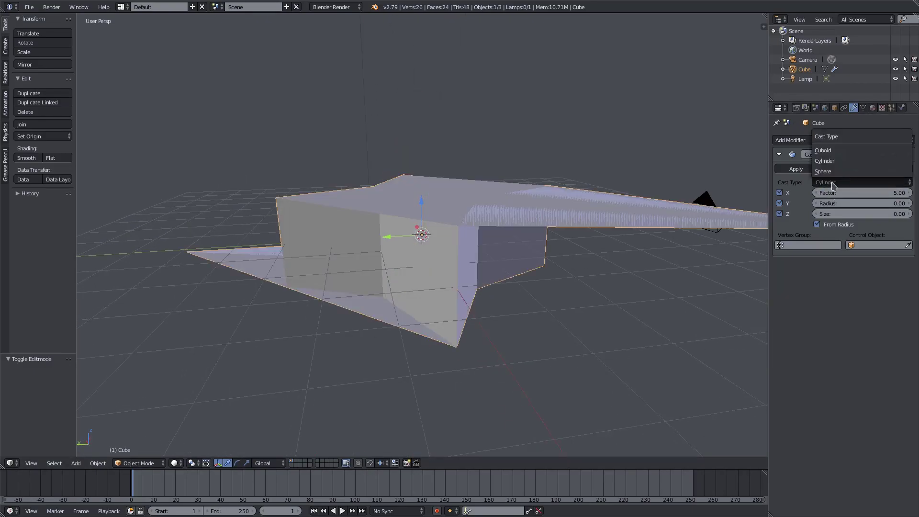
{"action": "left_click", "coordinate": [828, 151]}
{"action": "middle_click_drag", "start_coordinate": [726, 224], "coordinate": [694, 222]}
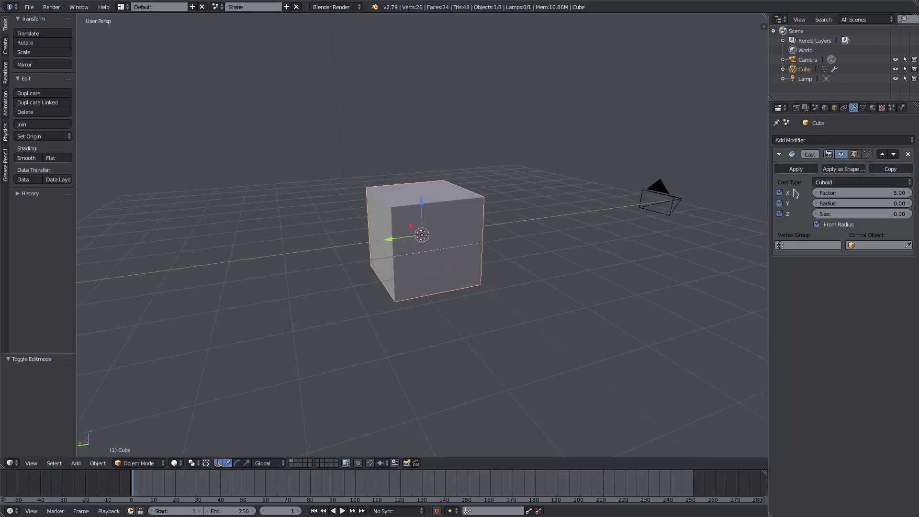
{"action": "left_click", "coordinate": [847, 182]}
{"action": "left_click", "coordinate": [837, 171]}
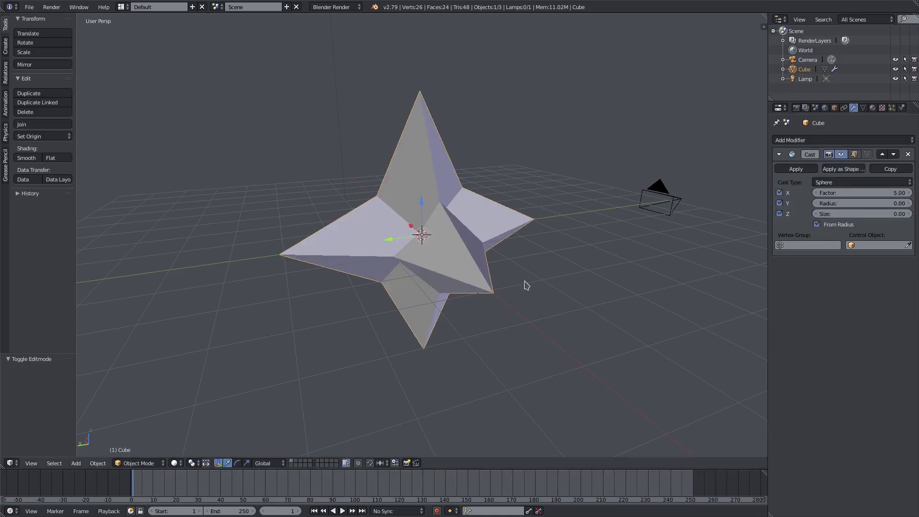
Apply the Cast modifier to the star-shaped cube
{"action": "middle_click_drag", "start_coordinate": [525, 286], "coordinate": [463, 262]}
{"action": "scroll", "coordinate": [508, 271], "scroll_direction": "up", "scroll_amount": 2}
{"action": "left_click", "coordinate": [796, 171]}
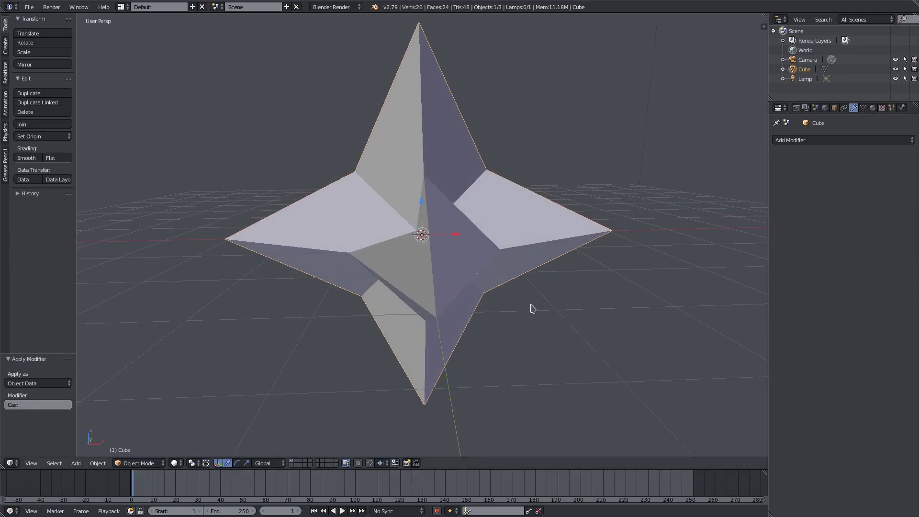
Add a Subdivision Surface modifier with view and render subdivisions of 3, and shade the star smooth
{"action": "middle_click_drag", "start_coordinate": [532, 309], "coordinate": [519, 284]}
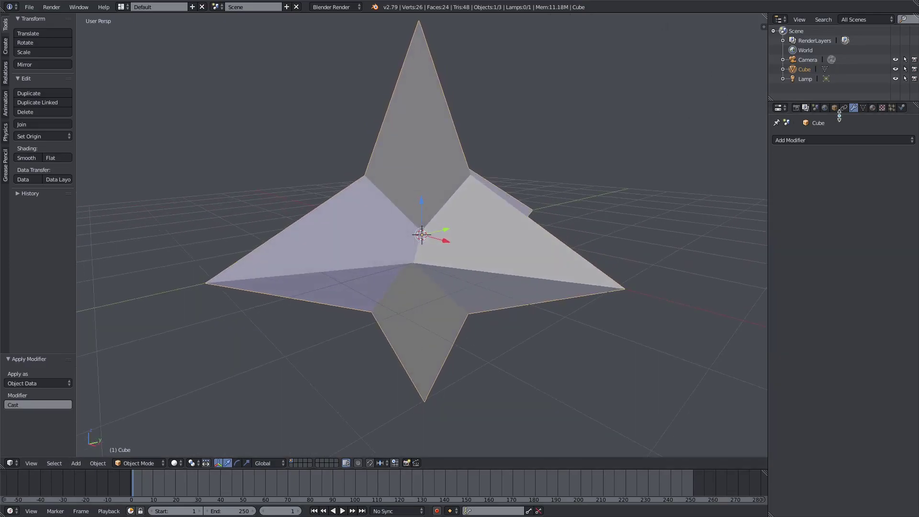
{"action": "left_click", "coordinate": [808, 139]}
{"action": "left_click", "coordinate": [736, 309]}
{"action": "middle_click_drag", "start_coordinate": [598, 353], "coordinate": [502, 220]}
{"action": "left_click", "coordinate": [837, 203]}
{"action": "left_click", "coordinate": [837, 203]}
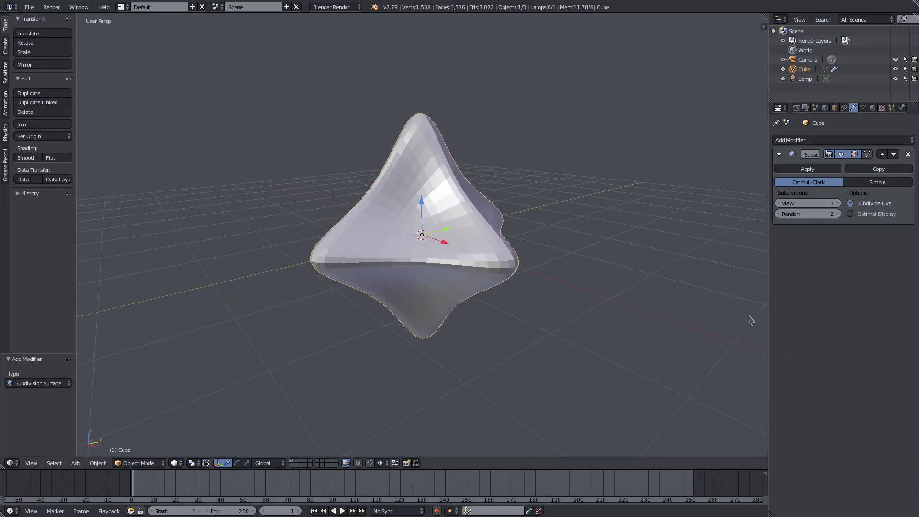
{"action": "left_click", "coordinate": [838, 214]}
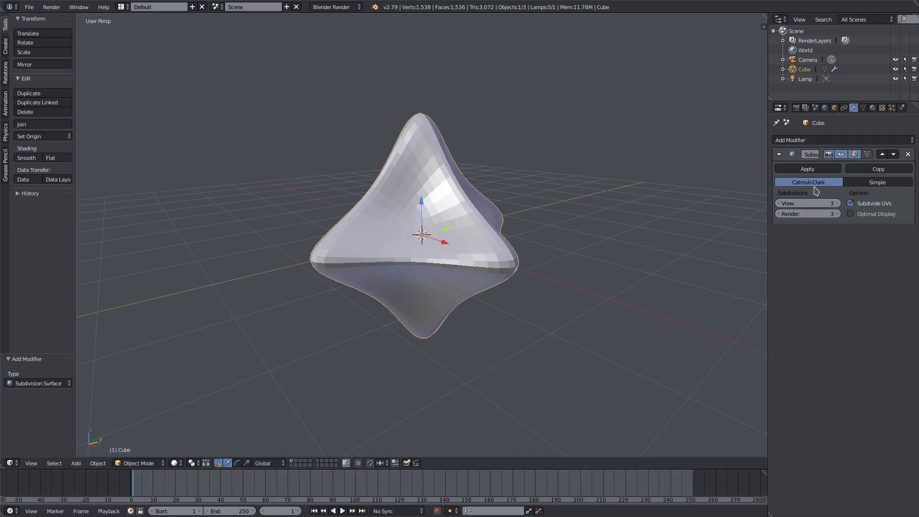
{"action": "left_click", "coordinate": [25, 157]}
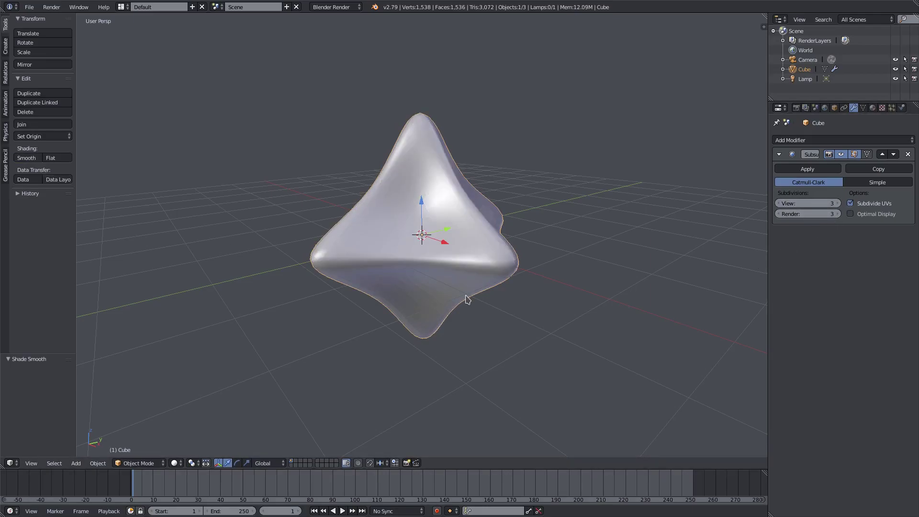
Try bevelling all of the star's edges with an offset of about 0.002 and extra segments, then undo the bevel
{"action": "key", "text": "Tab"}
{"action": "middle_click_drag", "start_coordinate": [469, 297], "coordinate": [520, 287]}
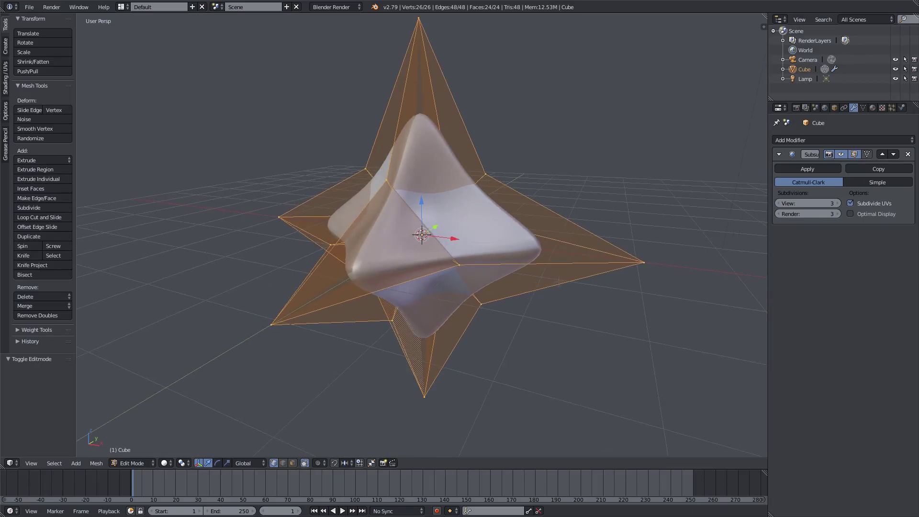
{"action": "key", "text": "ctrl+b"}
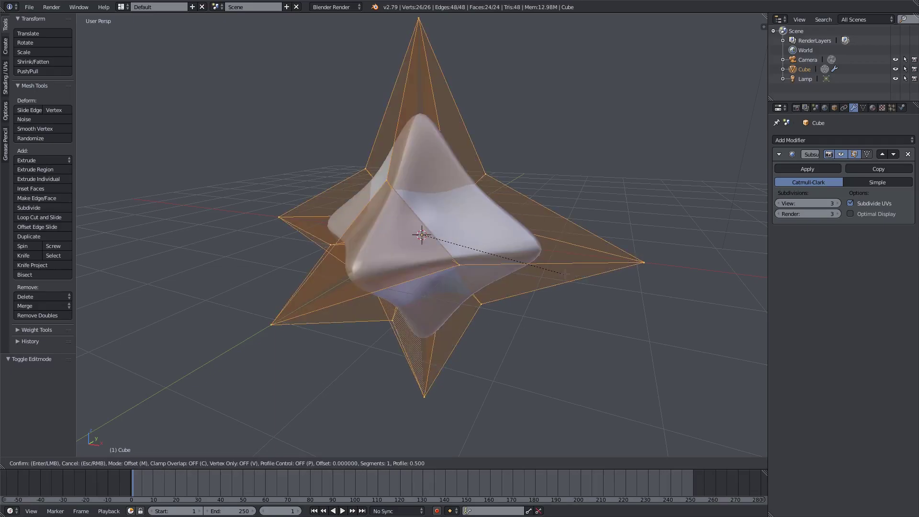
{"action": "key", "text": "0"}
{"action": "key", "text": "BackSpace"}
{"action": "key", "text": "0"}
{"action": "key", "text": "BackSpace"}
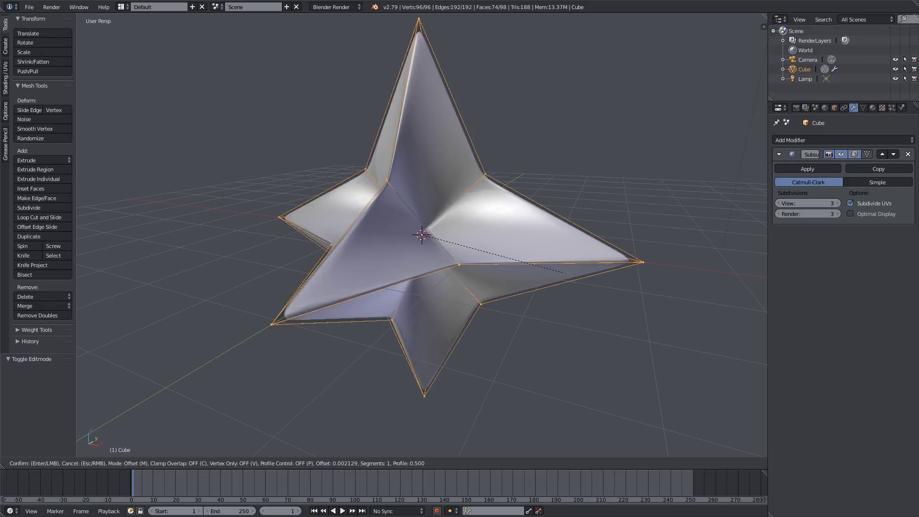
{"action": "key", "text": "0"}
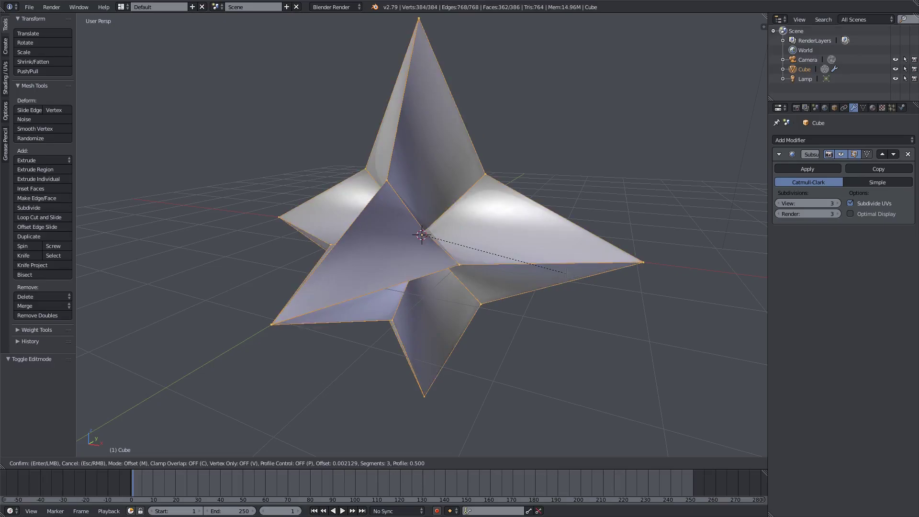
{"action": "key", "text": "BackSpace"}
{"action": "key", "text": "Return"}
{"action": "key", "text": "Tab"}
{"action": "middle_click_drag", "start_coordinate": [545, 280], "coordinate": [520, 302]}
{"action": "key", "text": "ctrl+z"}
Bevel all of the star's edges in one segment with an offset of about 0.0035 and return to Object Mode
{"action": "key", "text": "Tab"}
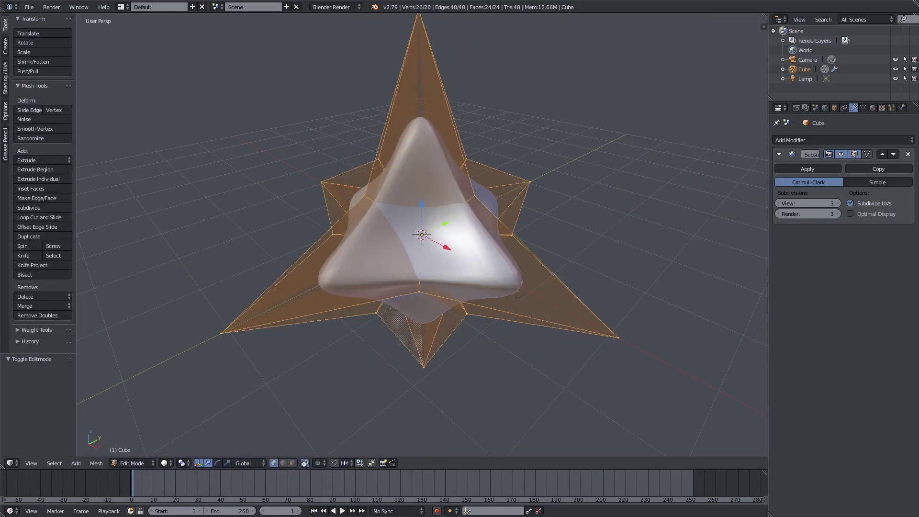
{"action": "key", "text": "ctrl+b"}
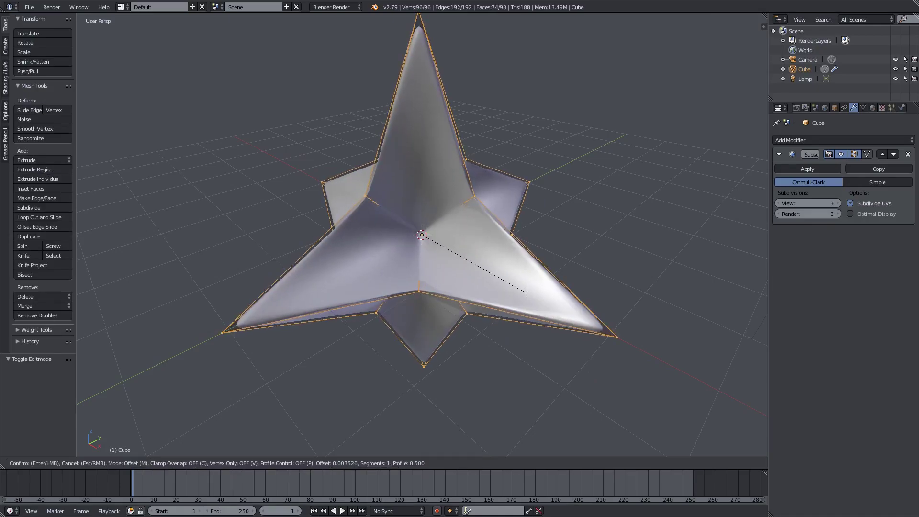
{"action": "left_click", "coordinate": [525, 291]}
{"action": "key", "text": "Tab"}
Scale the star down uniformly by a factor of about 0.633
{"action": "middle_click_drag", "start_coordinate": [524, 290], "coordinate": [536, 226]}
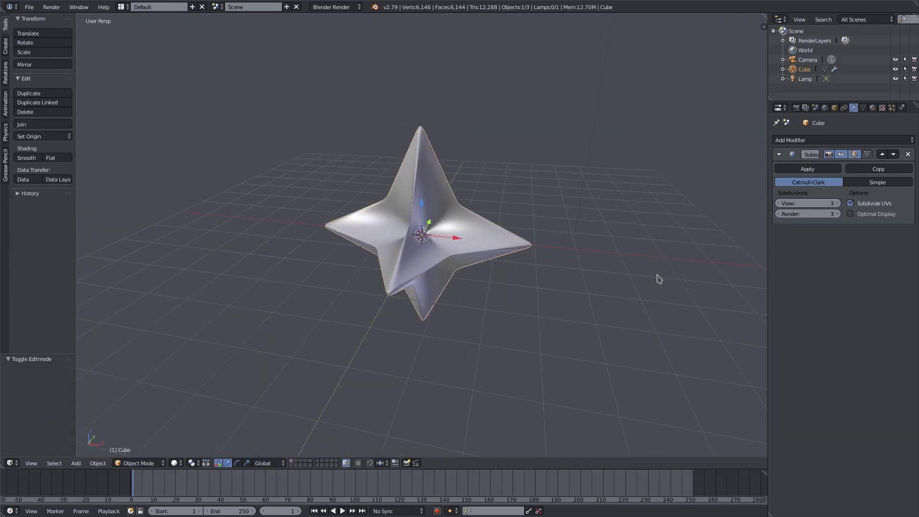
{"action": "key", "text": "s"}
{"action": "left_click", "coordinate": [576, 251]}
Rotate the star freely with trackball rotation by about -44.1° and -4.58°, and rotate it about the global Z axis
{"action": "key", "text": "r"}
{"action": "key", "text": "r"}
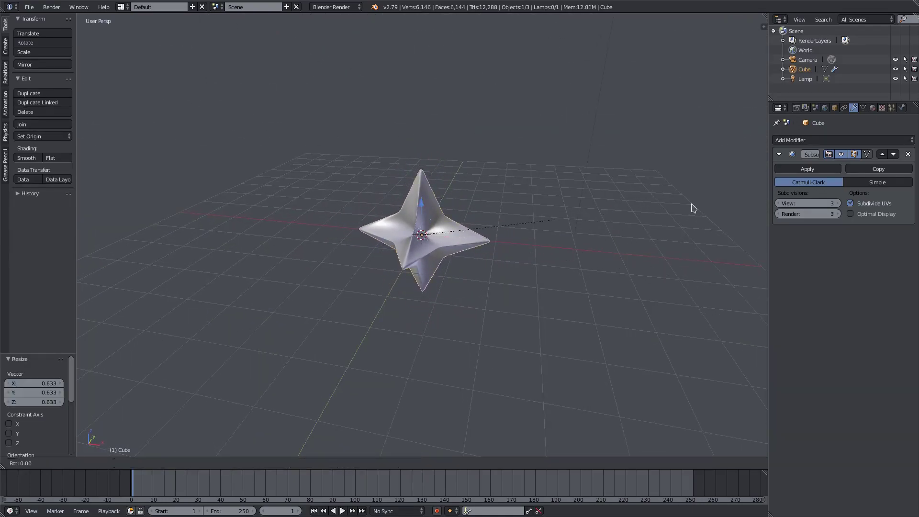
{"action": "left_click", "coordinate": [688, 167]}
{"action": "key", "text": "r"}
{"action": "key", "text": "z"}
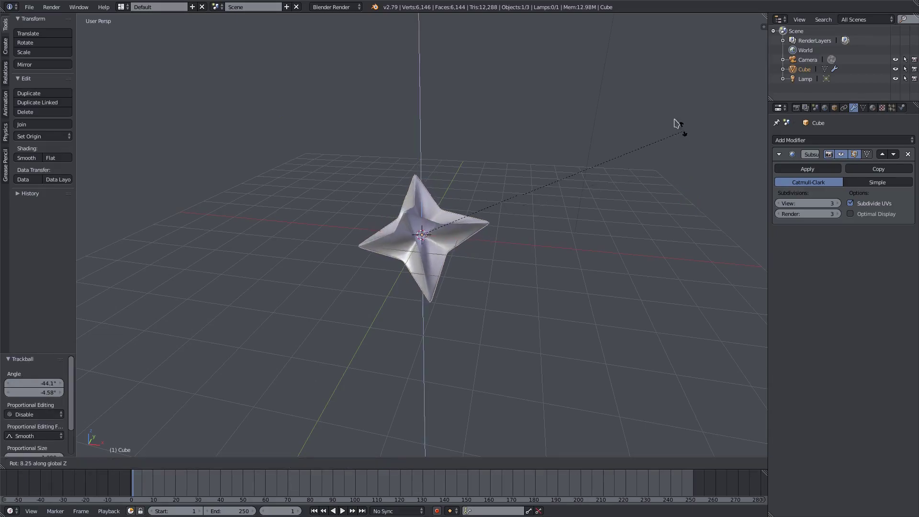
{"action": "left_click", "coordinate": [534, 63]}
Rotate the star about -11.8° around the global Y axis and about 27.3° around the global X axis
{"action": "key", "text": "r"}
{"action": "key", "text": "y"}
{"action": "left_click", "coordinate": [580, 92]}
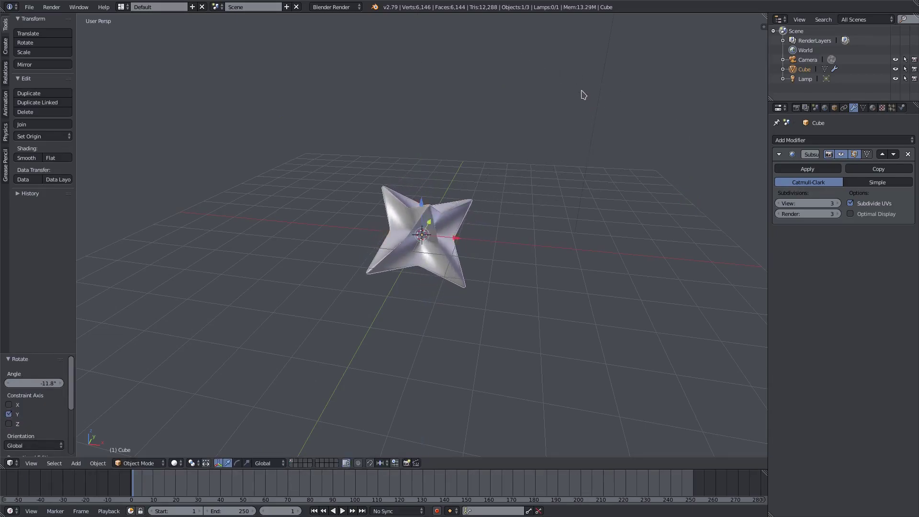
{"action": "key", "text": "r"}
{"action": "key", "text": "x"}
{"action": "left_click", "coordinate": [450, 438]}
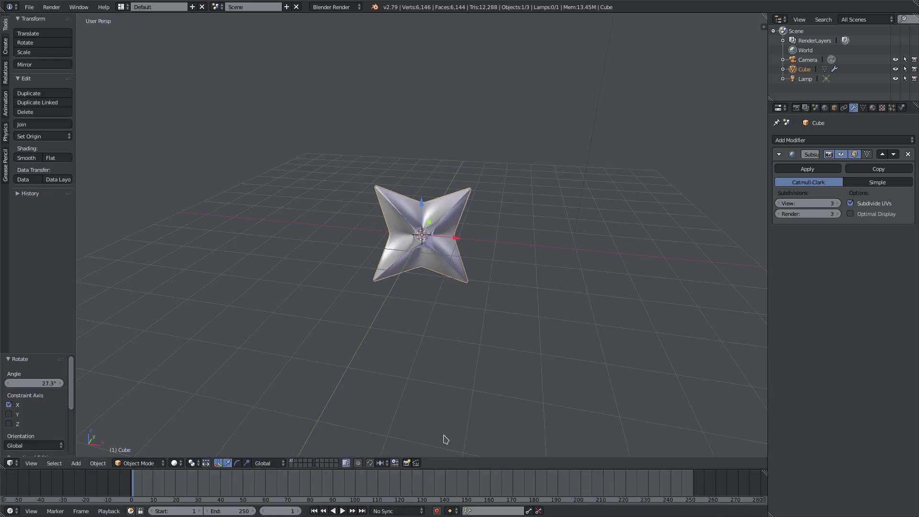
In camera view, rotate the star about 36° around global X and trackball-rotate it by about 43.5° and 34.4°
{"action": "key", "text": "KP_0"}
{"action": "key", "text": "r"}
{"action": "key", "text": "x"}
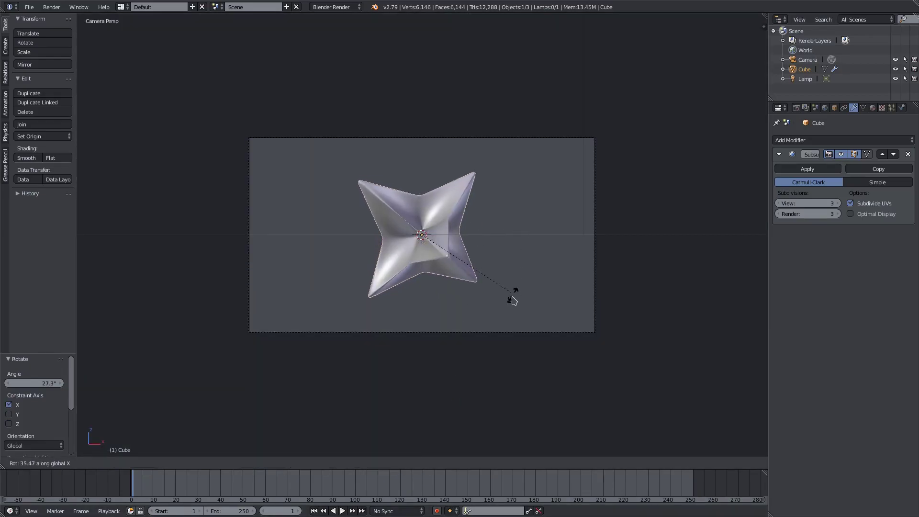
{"action": "left_click", "coordinate": [508, 279]}
{"action": "key", "text": "r"}
{"action": "key", "text": "r"}
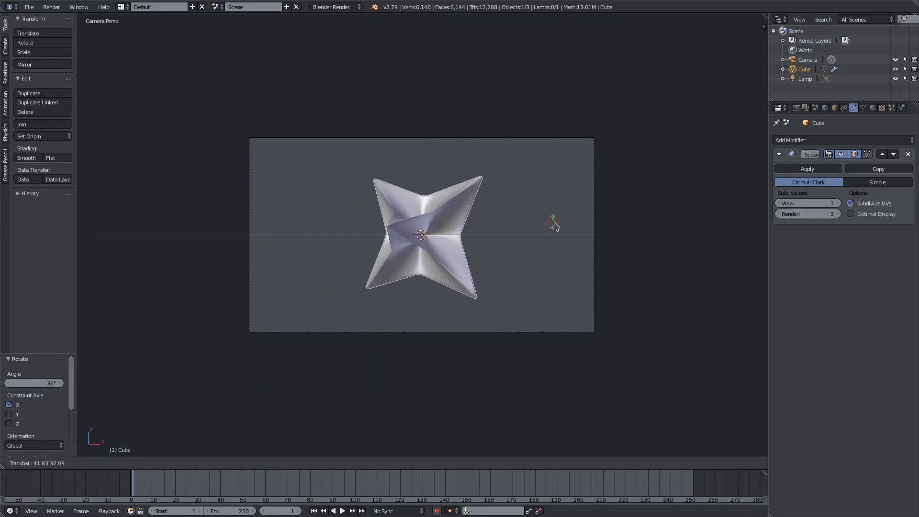
{"action": "left_click", "coordinate": [556, 227]}
Widen the 3D view slightly, split it into two side-by-side areas and turn the second one into a Node Editor
{"action": "scroll", "coordinate": [501, 248], "scroll_direction": "up", "scroll_amount": 2}
{"action": "middle_click_drag", "start_coordinate": [501, 248], "coordinate": [464, 261]}
{"action": "scroll", "coordinate": [443, 246], "scroll_direction": "up", "scroll_amount": 4}
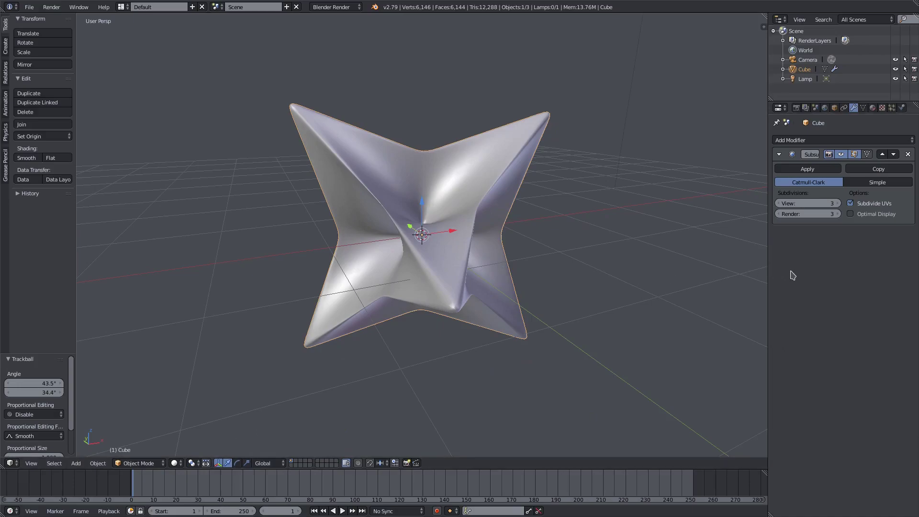
{"action": "left_click_drag", "start_coordinate": [767, 273], "coordinate": [778, 275]}
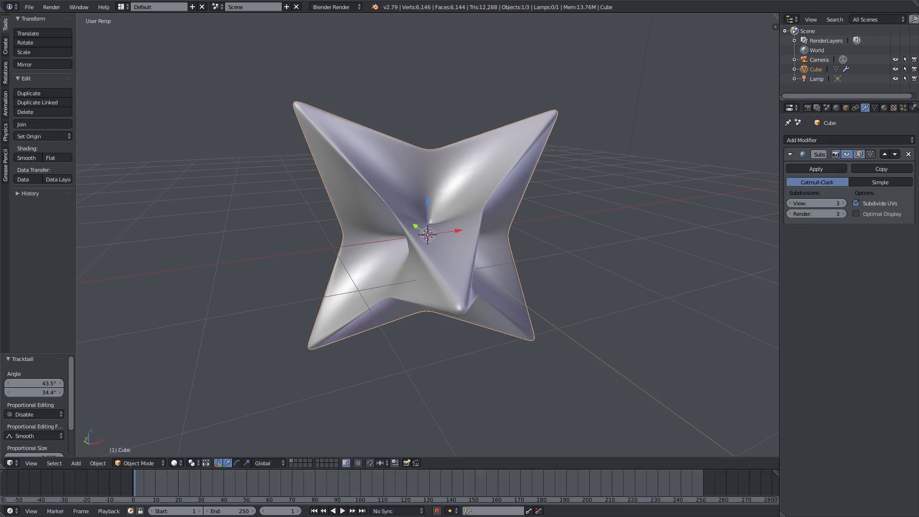
{"action": "left_click_drag", "start_coordinate": [2, 466], "coordinate": [375, 437]}
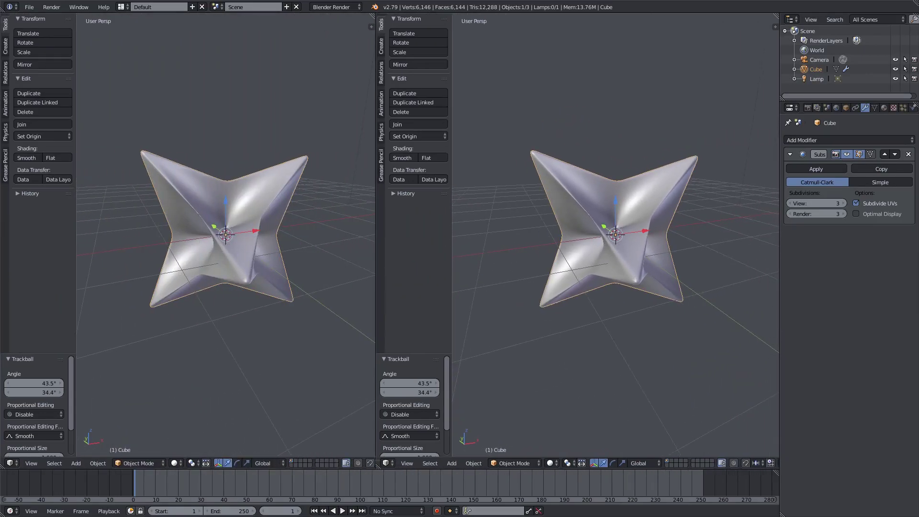
{"action": "left_click", "coordinate": [387, 463]}
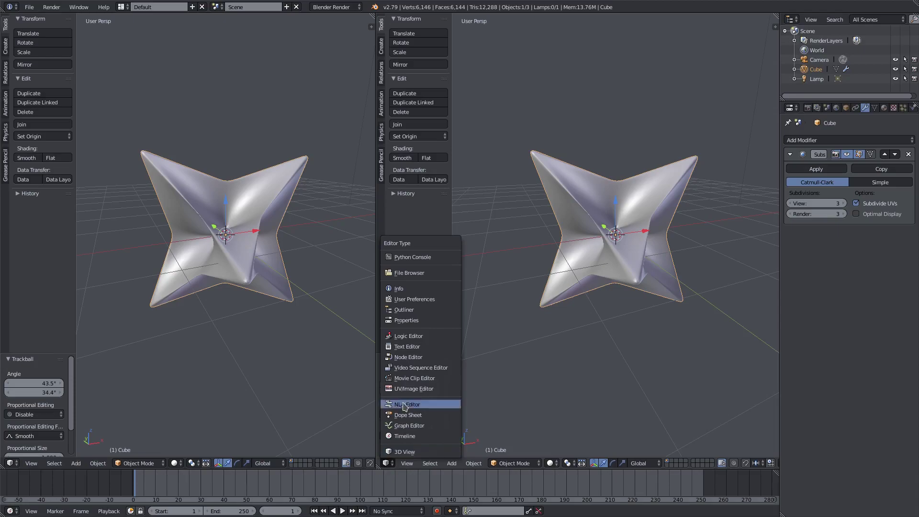
{"action": "left_click", "coordinate": [412, 358]}
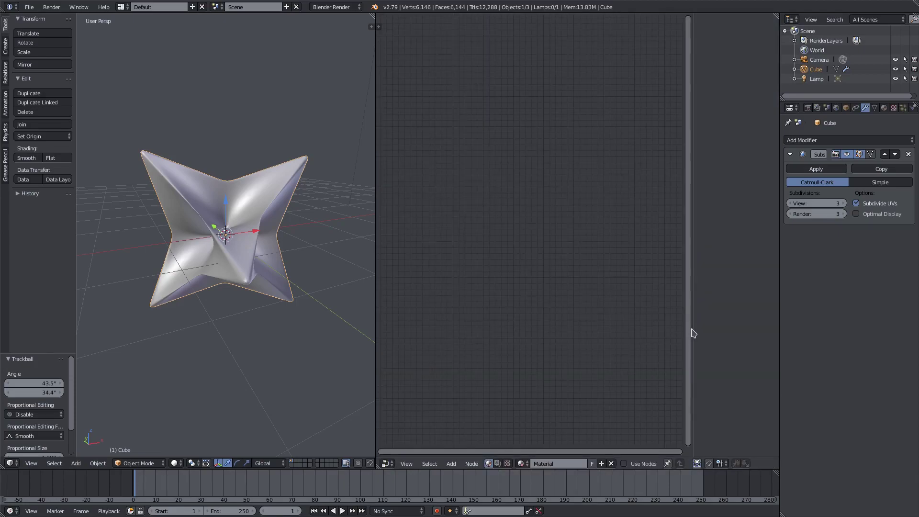
{"action": "left_click_drag", "start_coordinate": [693, 328], "coordinate": [775, 328]}
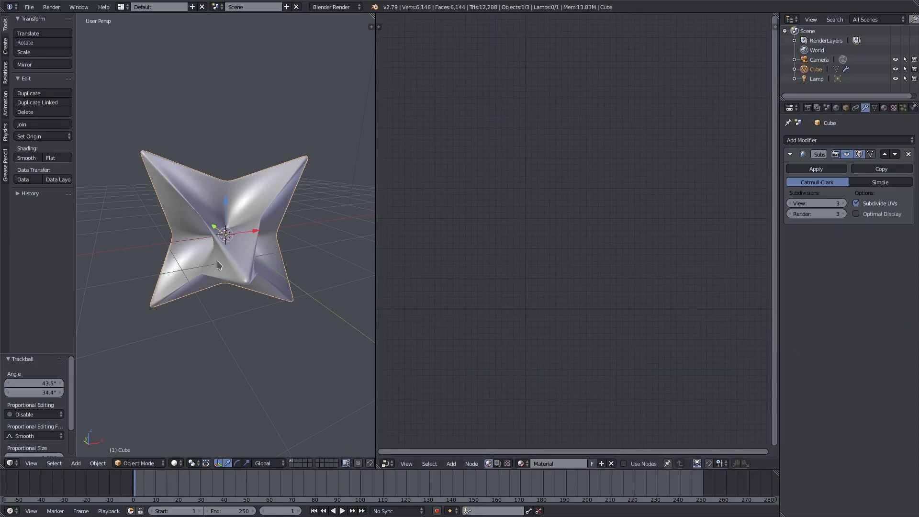
Switch the render engine to Cycles Render
{"action": "scroll", "coordinate": [187, 221], "scroll_direction": "up", "scroll_amount": 1}
{"action": "middle_click_drag", "start_coordinate": [187, 220], "coordinate": [268, 143]}
{"action": "left_click", "coordinate": [335, 7]}
{"action": "left_click", "coordinate": [335, 43]}
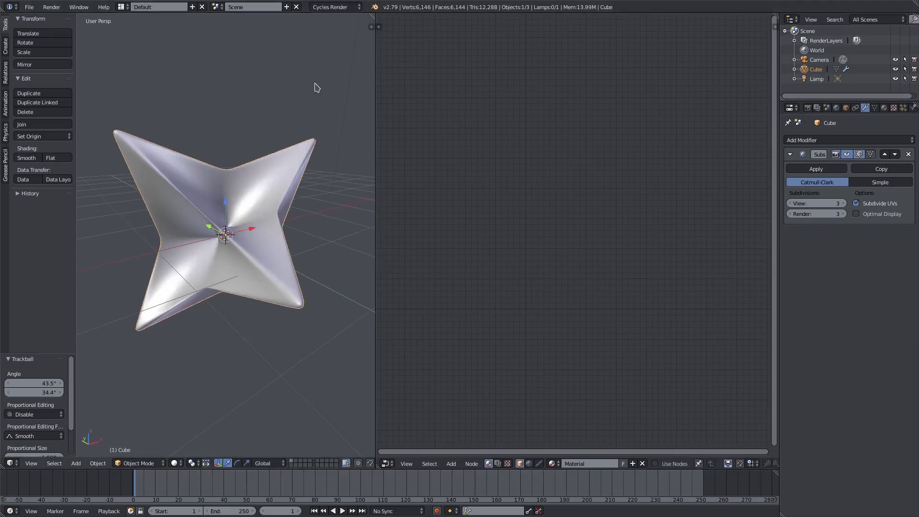
{"action": "middle_click_drag", "start_coordinate": [314, 86], "coordinate": [312, 178]}
Enable nodes for the star's material and move the Diffuse BSDF node farther from the Material Output
{"action": "left_click", "coordinate": [672, 465]}
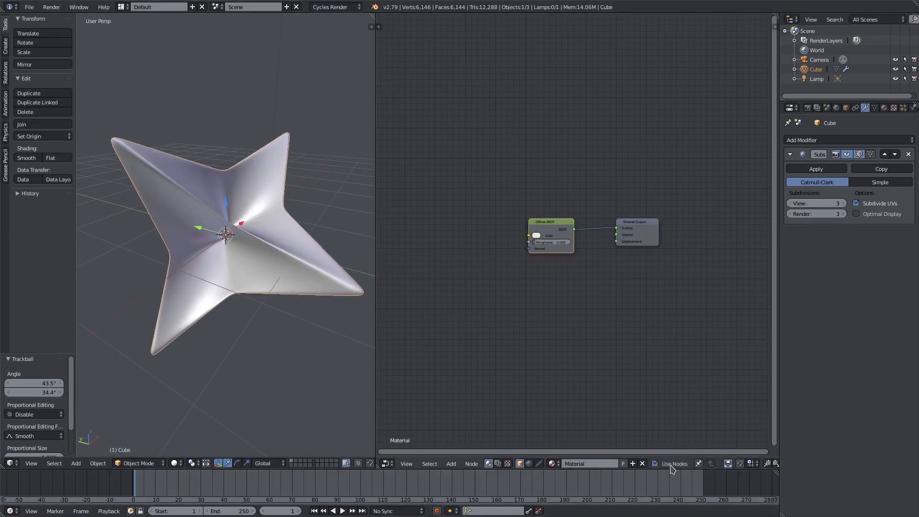
{"action": "scroll", "coordinate": [503, 199], "scroll_direction": "up", "scroll_amount": 2}
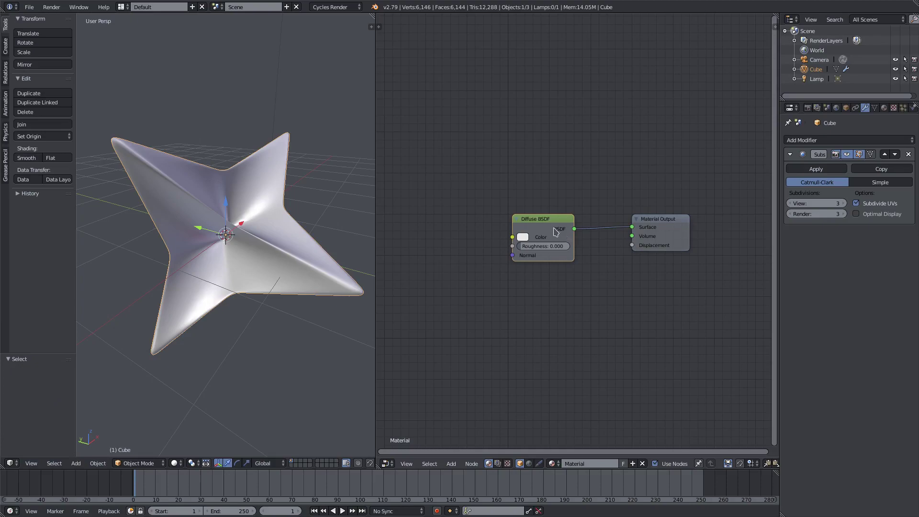
{"action": "left_click_drag", "start_coordinate": [546, 227], "coordinate": [508, 224]}
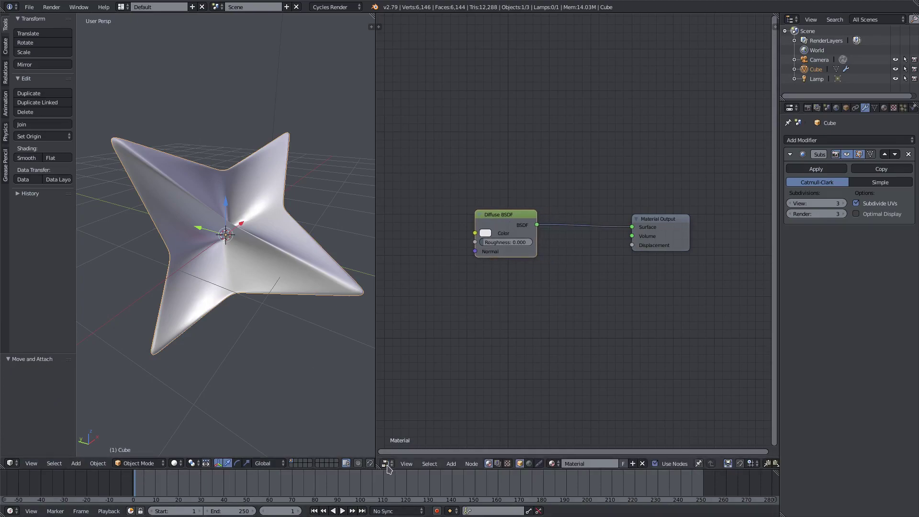
Set the 3D view's shading to Rendered and look at the star from another angle
{"action": "left_click", "coordinate": [10, 463]}
{"action": "left_click", "coordinate": [175, 462]}
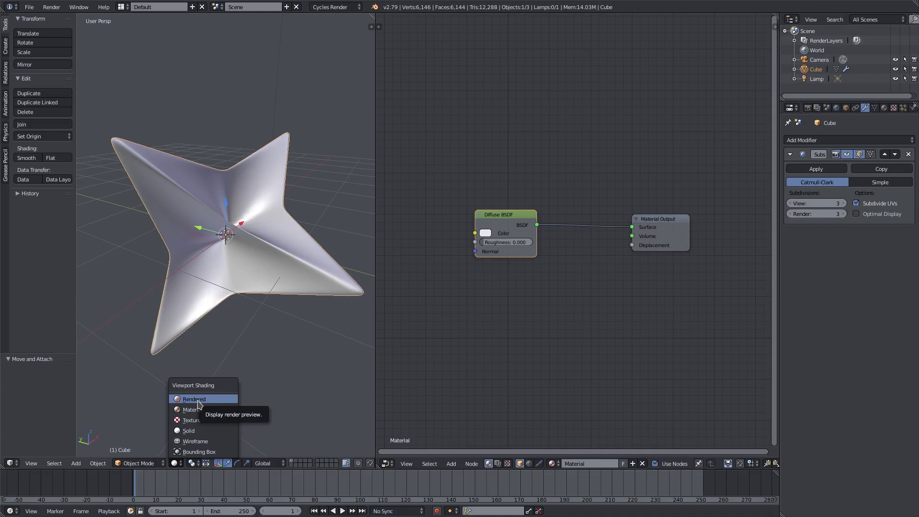
{"action": "left_click", "coordinate": [193, 399]}
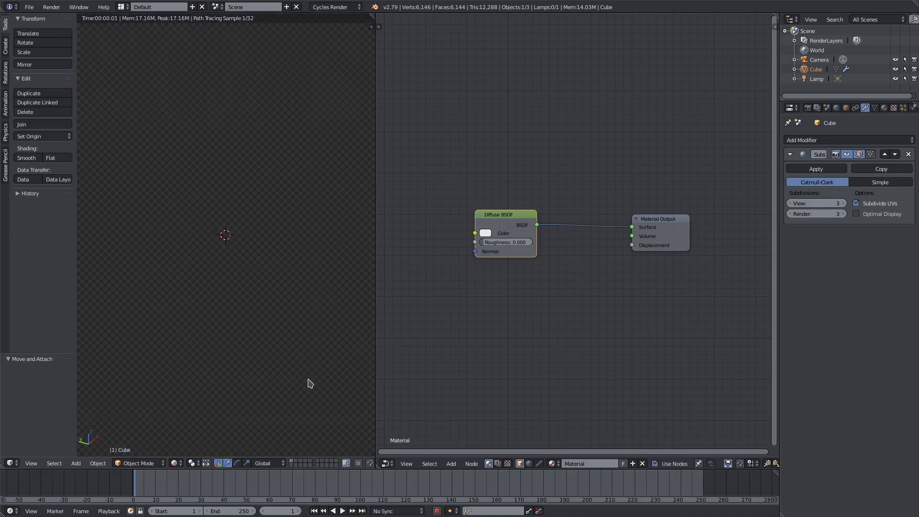
{"action": "middle_click_drag", "start_coordinate": [289, 323], "coordinate": [304, 239]}
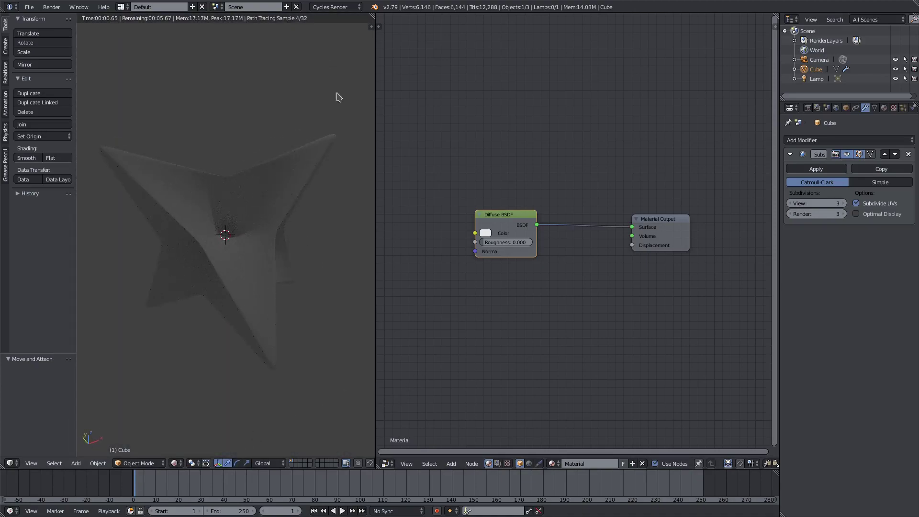
Change the lamp to a Sun, enable its nodes and set its emission strength to 3.6
{"action": "left_click", "coordinate": [815, 78]}
{"action": "left_click", "coordinate": [864, 107]}
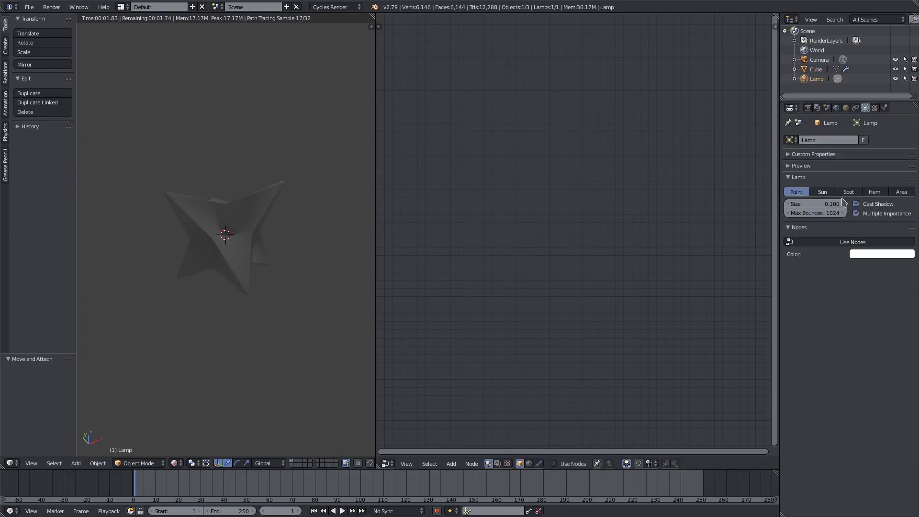
{"action": "left_click", "coordinate": [822, 192]}
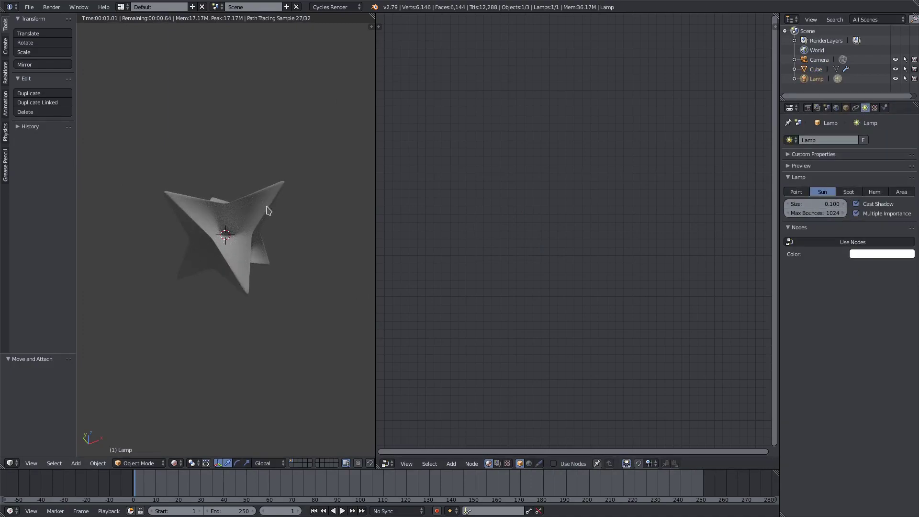
{"action": "middle_click_drag", "start_coordinate": [266, 209], "coordinate": [291, 251]}
{"action": "scroll", "coordinate": [291, 257], "scroll_direction": "up", "scroll_amount": 2}
{"action": "scroll", "coordinate": [293, 256], "scroll_direction": "down", "scroll_amount": 2}
{"action": "left_click", "coordinate": [852, 242]}
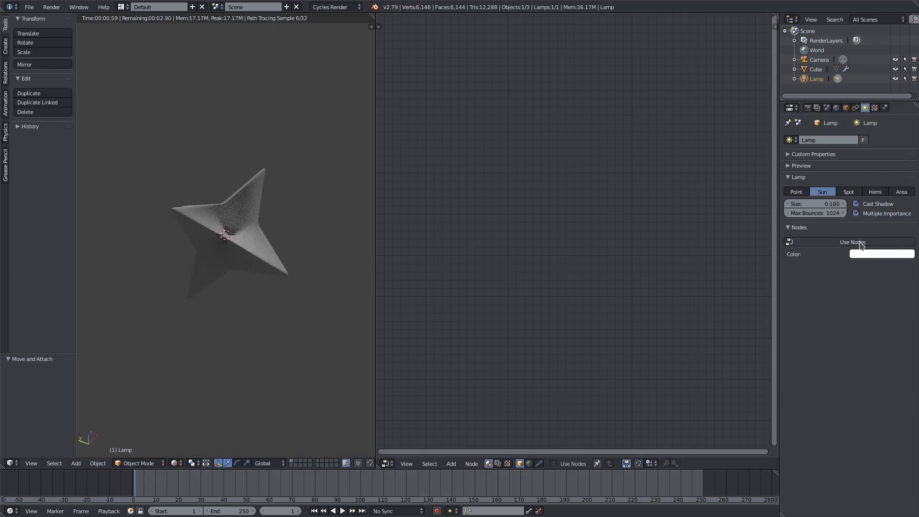
{"action": "left_click_drag", "start_coordinate": [877, 271], "coordinate": [898, 270]}
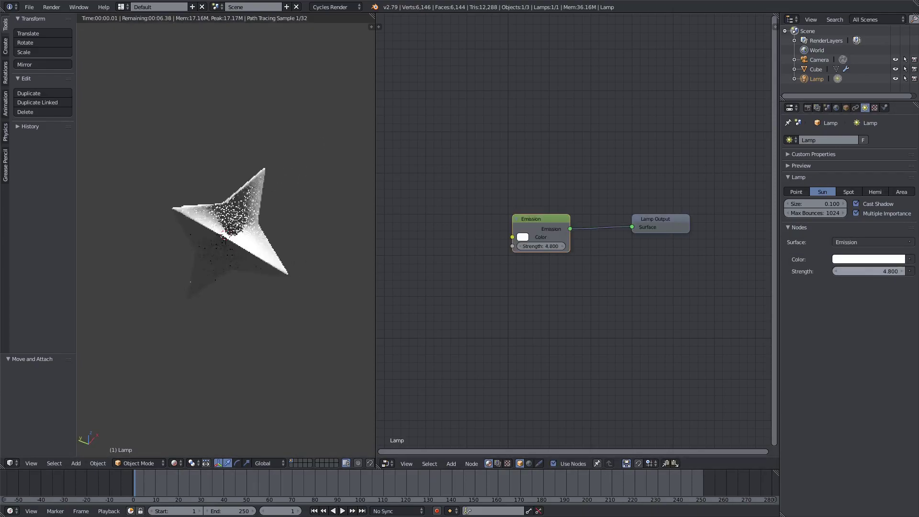
Duplicate the sun lamp, offset by about X -4.327, Y 0.765, Z -3.762, and trackball-rotate the copy by about -119° and 98.5°
{"action": "key", "text": "shift+d"}
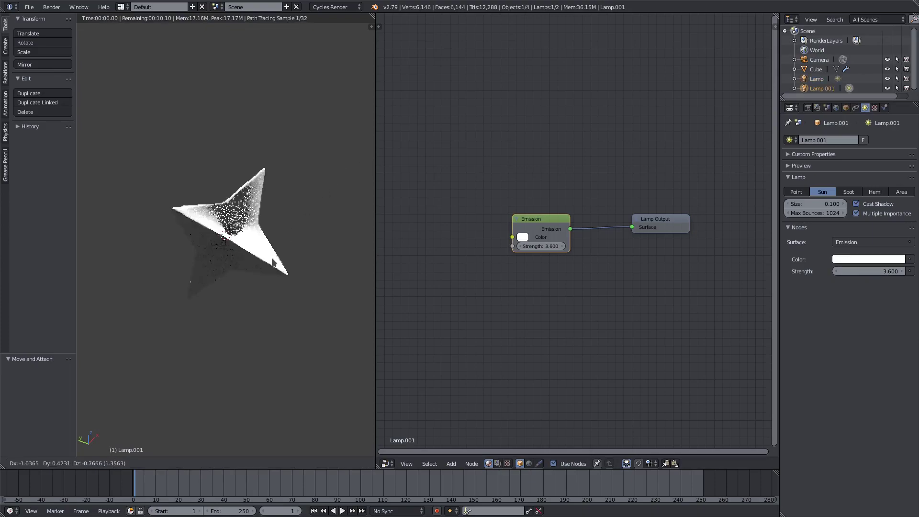
{"action": "left_click", "coordinate": [198, 422]}
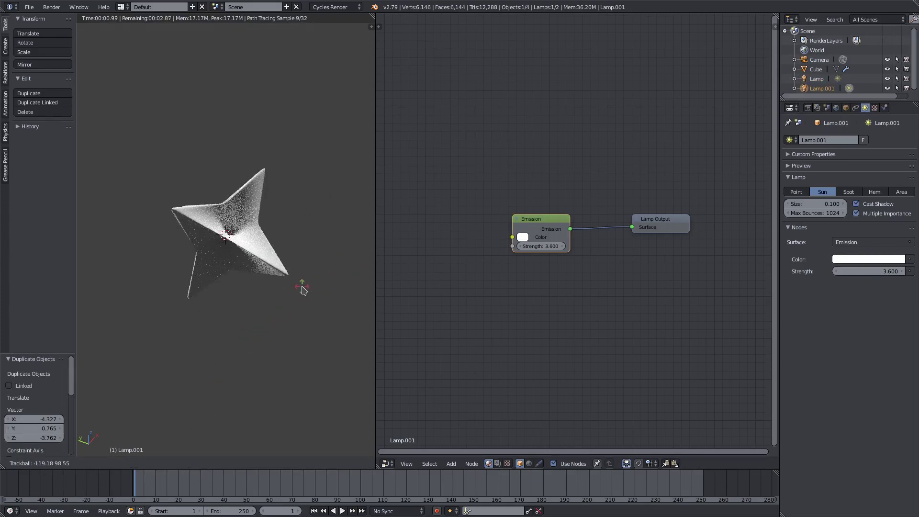
{"action": "left_click", "coordinate": [302, 287]}
{"action": "middle_click_drag", "start_coordinate": [303, 290], "coordinate": [256, 283]}
Select the star, move its Diffuse BSDF node farther from the output and set the diffuse colour to a golden yellow
{"action": "right_click", "coordinate": [253, 268]}
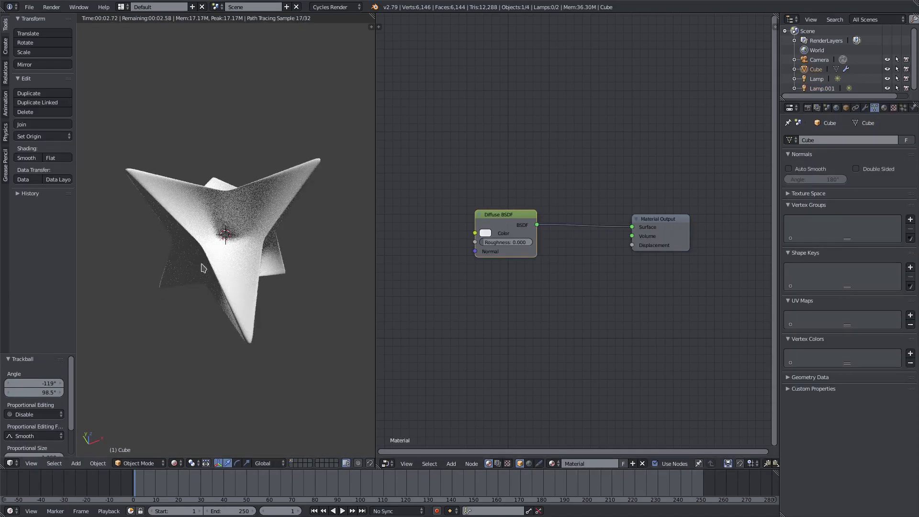
{"action": "left_click_drag", "start_coordinate": [521, 227], "coordinate": [483, 229]}
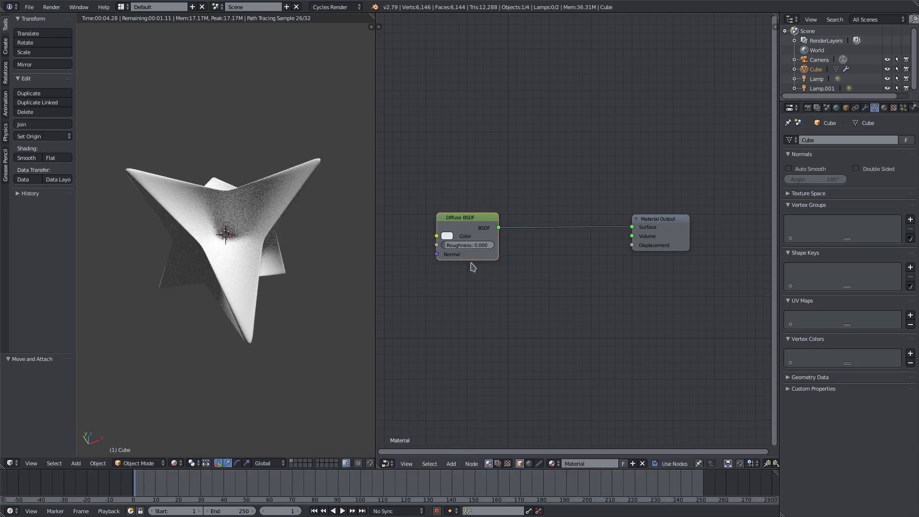
{"action": "left_click", "coordinate": [447, 236]}
{"action": "left_click", "coordinate": [464, 160]}
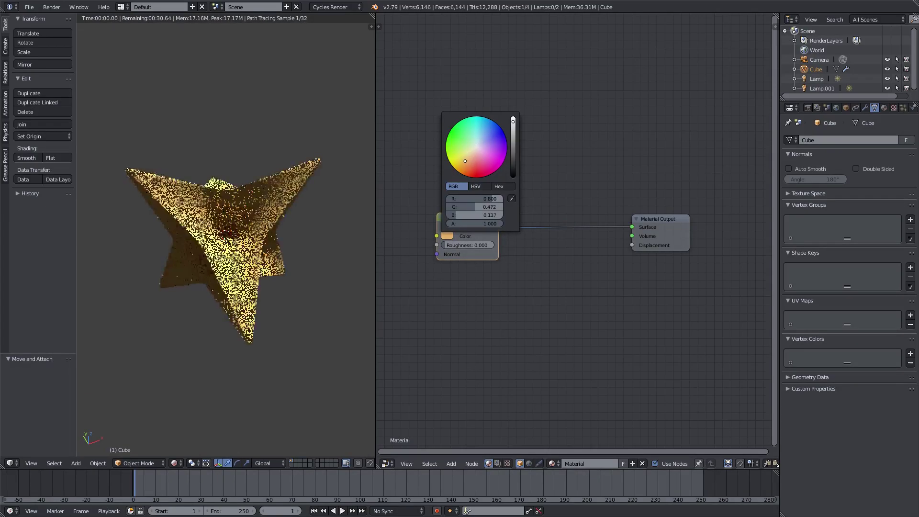
{"action": "left_click_drag", "start_coordinate": [465, 161], "coordinate": [462, 161]}
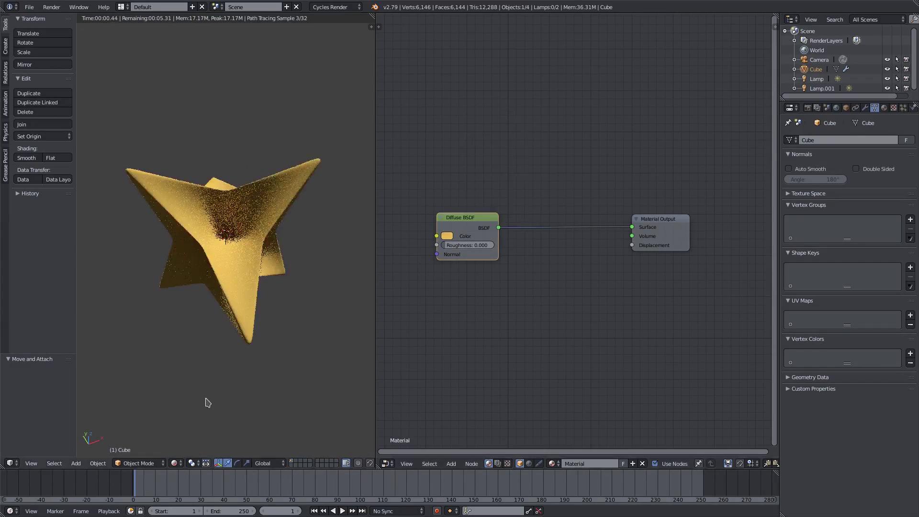
Add a Mix Shader node on the link between the Diffuse BSDF and the Material Output
{"action": "scroll", "coordinate": [285, 300], "scroll_direction": "up", "scroll_amount": 2}
{"action": "left_click", "coordinate": [450, 463]}
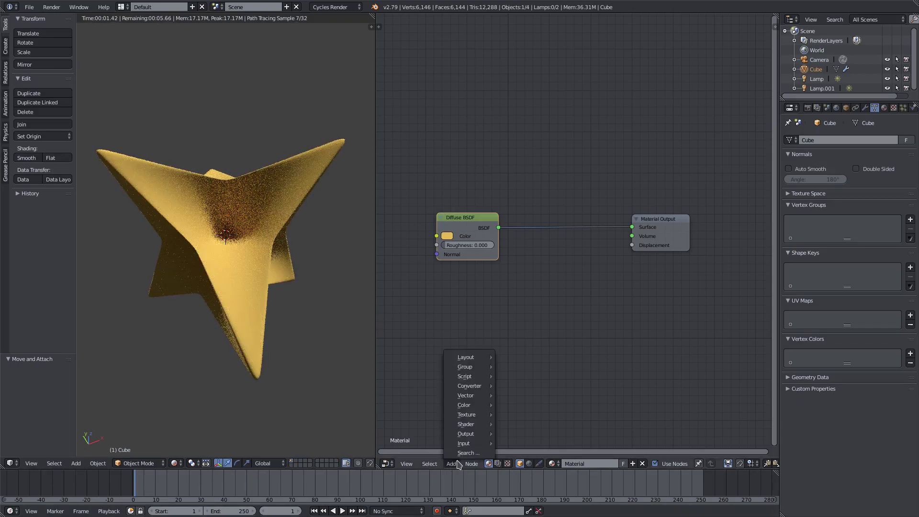
{"action": "mouse_move", "coordinate": [477, 427]}
{"action": "left_click", "coordinate": [523, 329]}
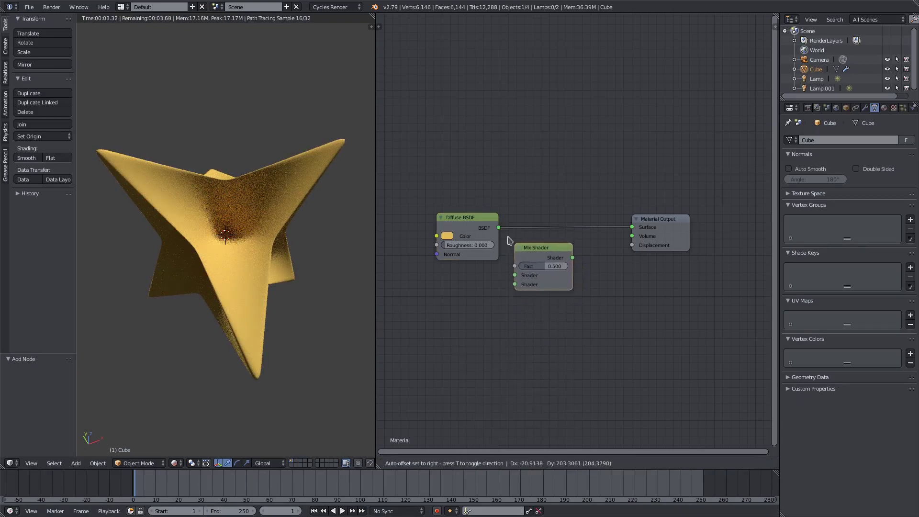
{"action": "left_click", "coordinate": [513, 232]}
{"action": "left_click_drag", "start_coordinate": [550, 227], "coordinate": [539, 220]}
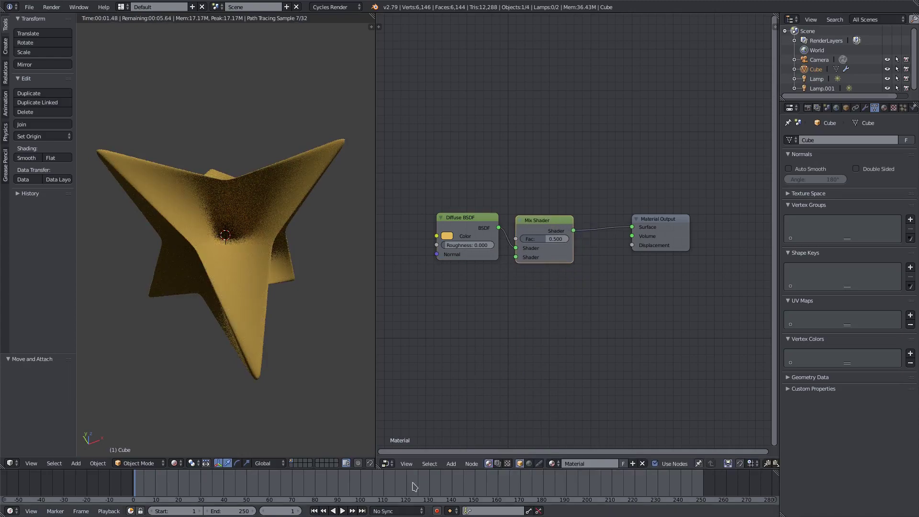
Add a Glossy BSDF below the Diffuse BSDF, link it to the Mix Shader's second shader input and set Fac to about 0.245
{"action": "left_click", "coordinate": [451, 463]}
{"action": "mouse_move", "coordinate": [465, 424]}
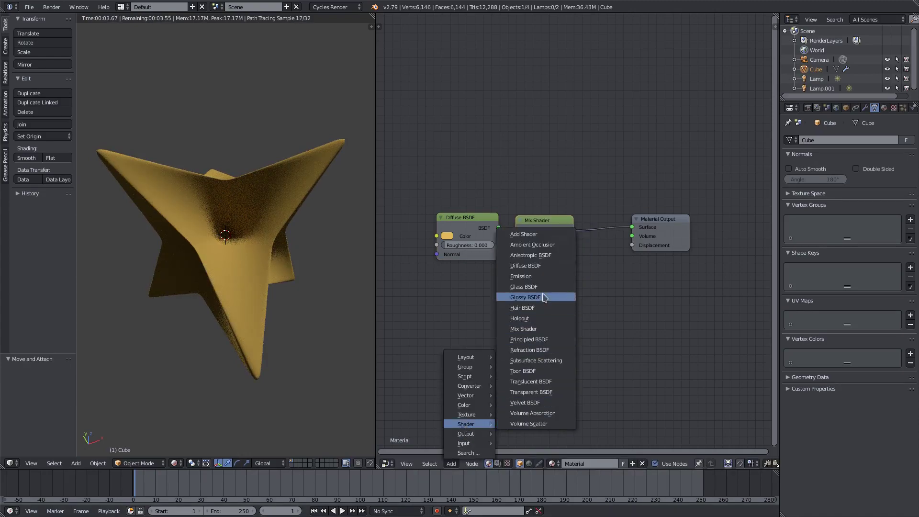
{"action": "left_click", "coordinate": [516, 296]}
{"action": "left_click", "coordinate": [431, 270]}
{"action": "left_click_drag", "start_coordinate": [499, 282], "coordinate": [515, 258]}
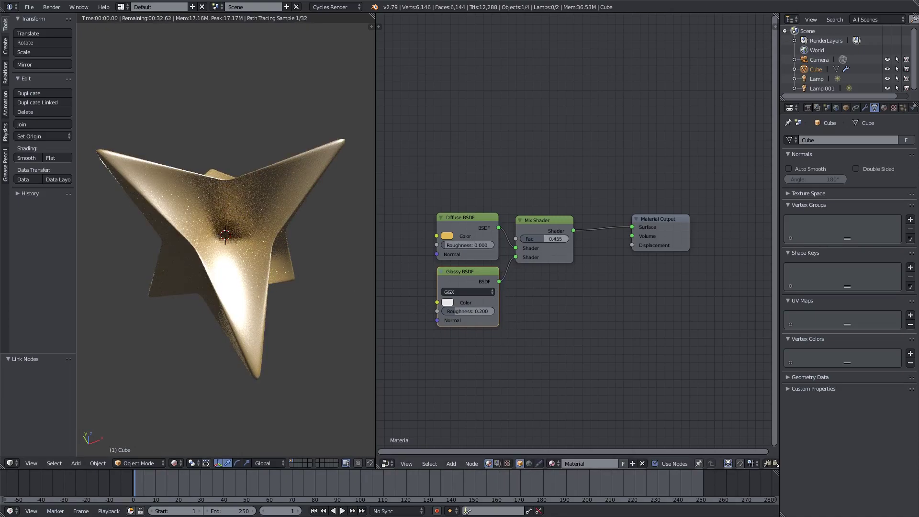
{"action": "left_click_drag", "start_coordinate": [544, 238], "coordinate": [533, 238]}
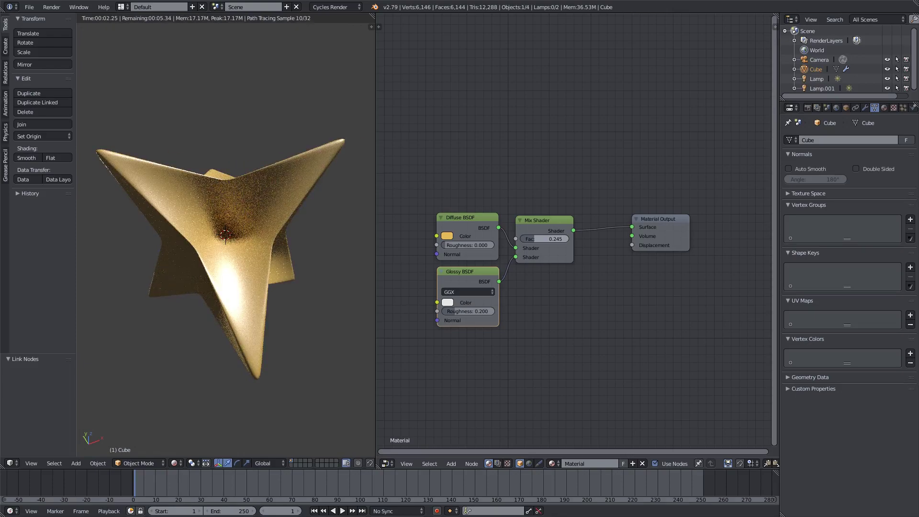
Set the Glossy BSDF's colour to a light golden yellow and raise the Mix Shader's Fac to about 0.845
{"action": "left_click", "coordinate": [448, 302]}
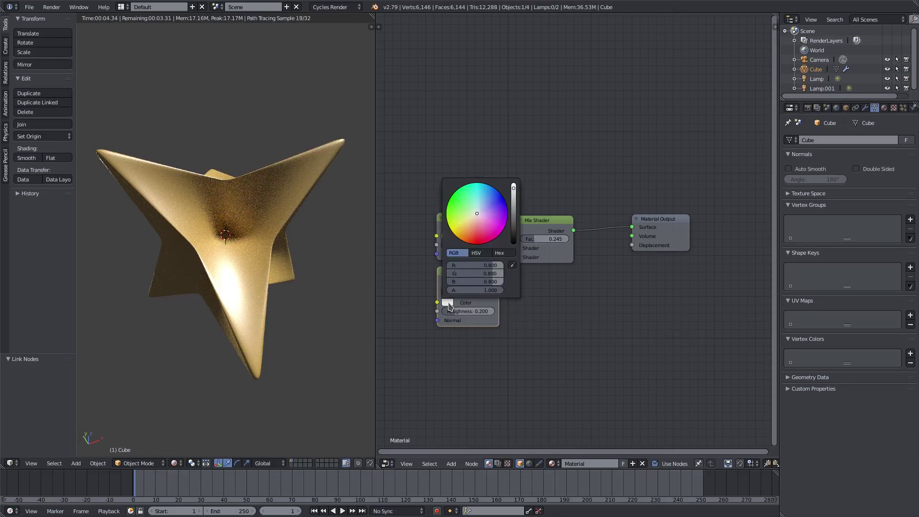
{"action": "left_click_drag", "start_coordinate": [472, 216], "coordinate": [473, 224]}
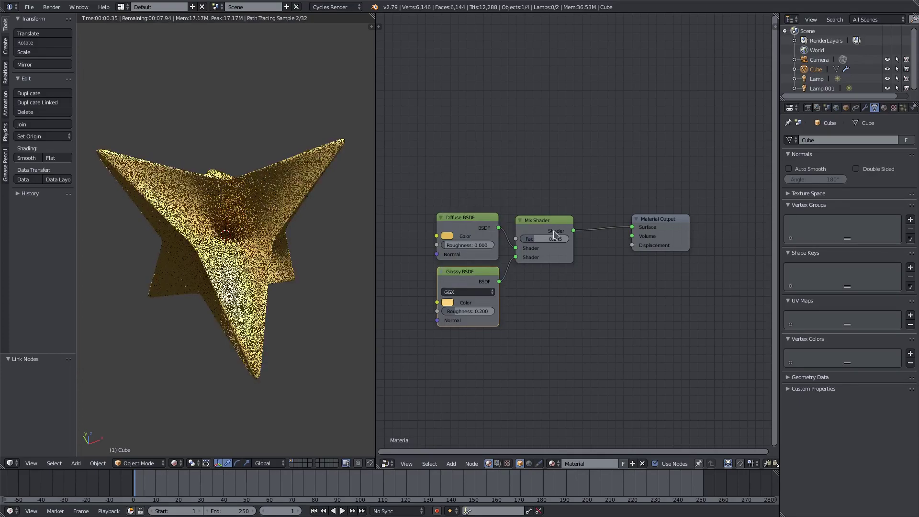
{"action": "left_click_drag", "start_coordinate": [536, 240], "coordinate": [565, 240]}
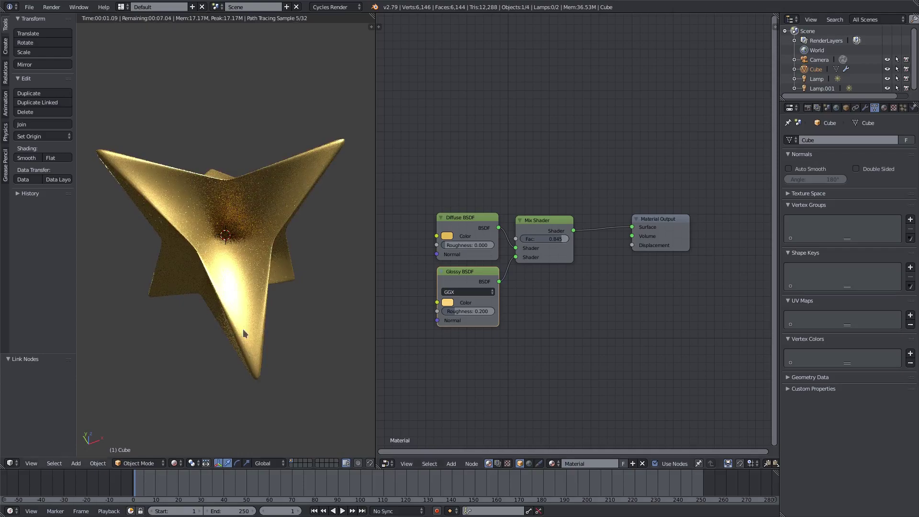
Lower the Glossy BSDF's roughness, first to 0.1 and finally to 0.05
{"action": "left_click", "coordinate": [475, 312]}
{"action": "type", "text": "0.1"}
{"action": "key", "text": "Return"}
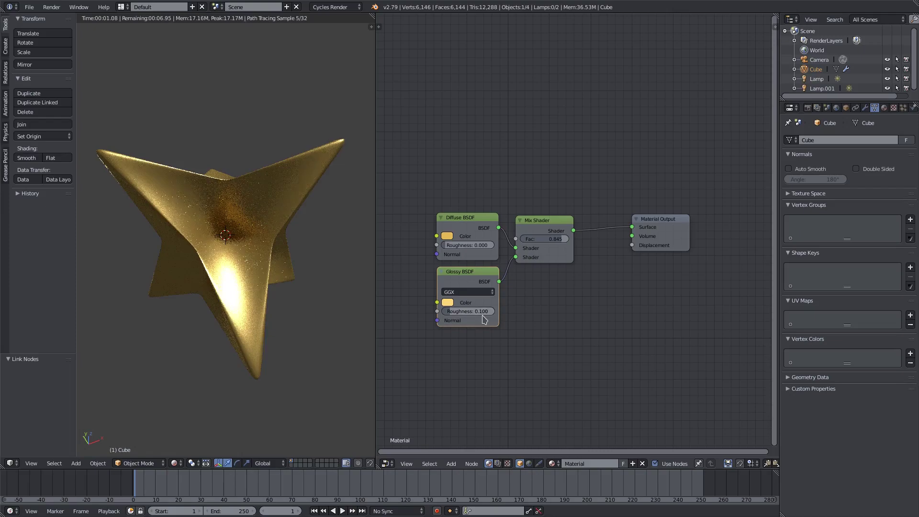
{"action": "middle_click_drag", "start_coordinate": [268, 403], "coordinate": [221, 405]}
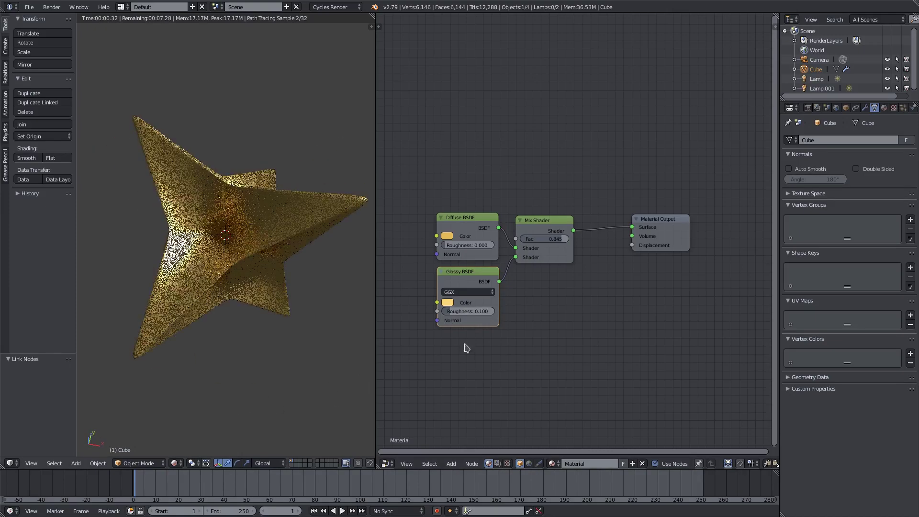
{"action": "middle_click_drag", "start_coordinate": [532, 335], "coordinate": [513, 319]}
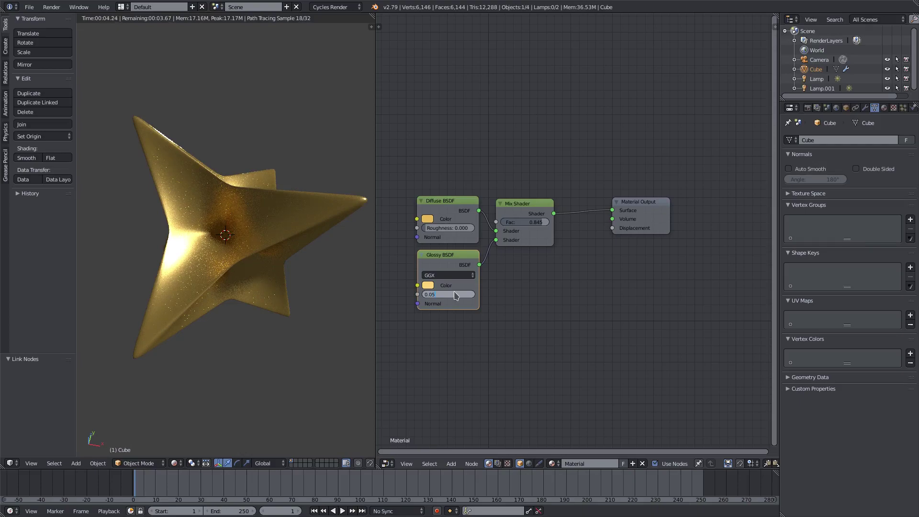
{"action": "key", "text": "Return"}
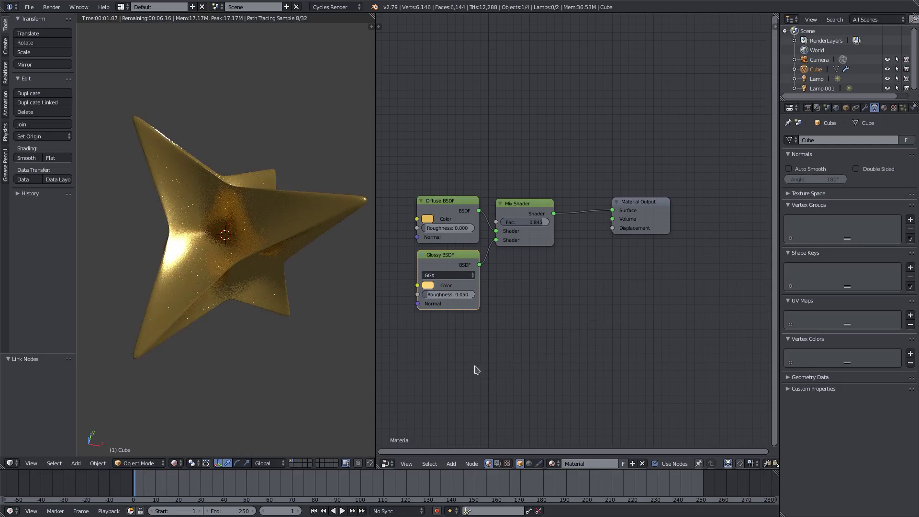
Move the Material Output farther from the Mix Shader and add a Musgrave Texture node below the Mix Shader
{"action": "left_click_drag", "start_coordinate": [651, 203], "coordinate": [732, 203]}
{"action": "middle_click_drag", "start_coordinate": [662, 285], "coordinate": [608, 283]}
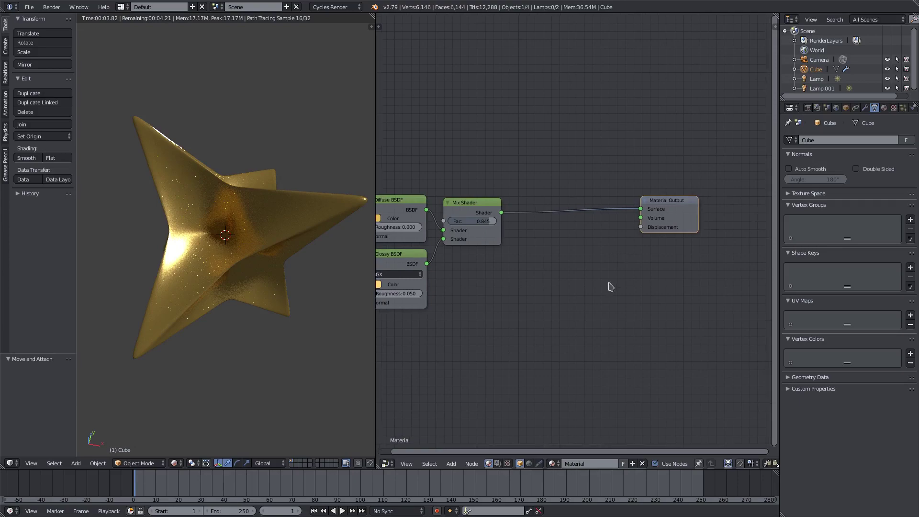
{"action": "middle_click_drag", "start_coordinate": [493, 374], "coordinate": [562, 378]}
{"action": "left_click", "coordinate": [451, 464]}
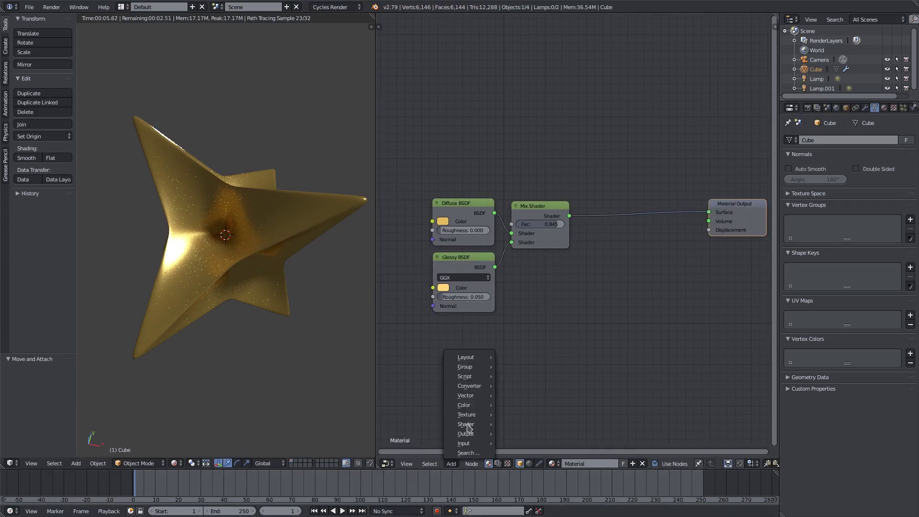
{"action": "mouse_move", "coordinate": [477, 418]}
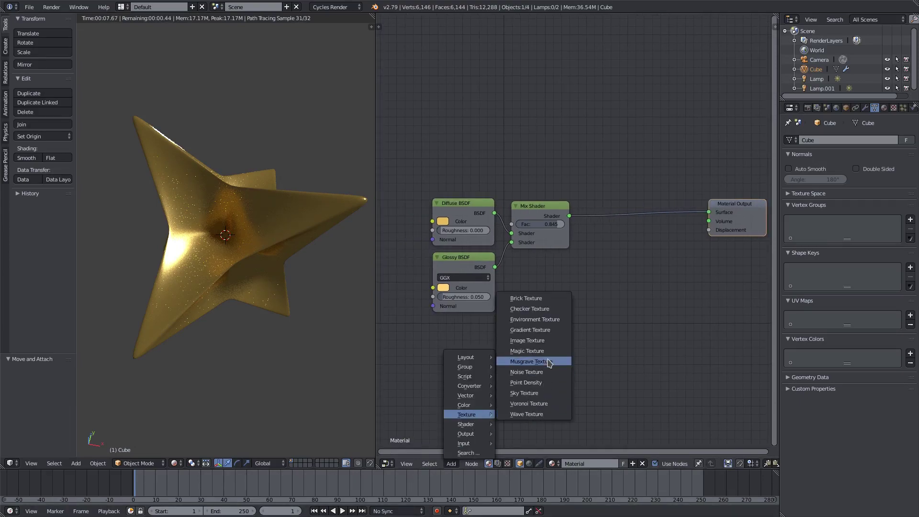
{"action": "left_click", "coordinate": [528, 362]}
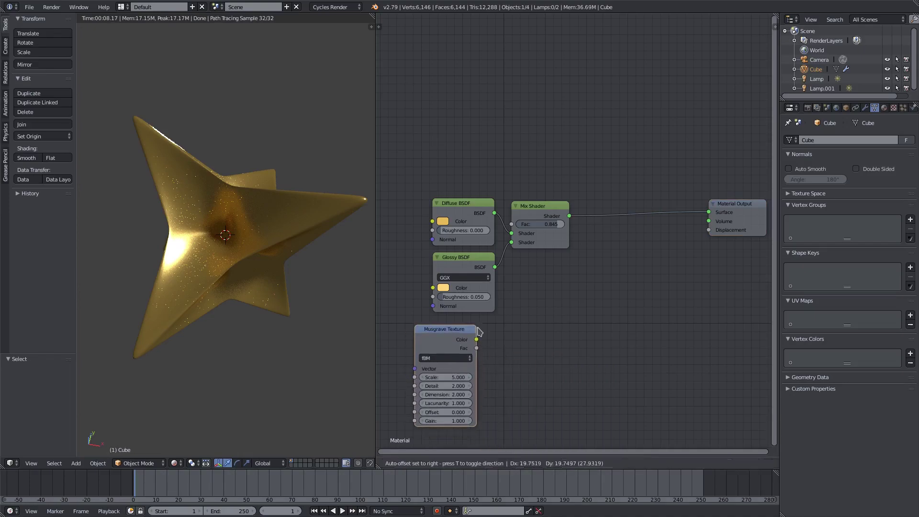
{"action": "left_click", "coordinate": [578, 278]}
Link the Musgrave Texture's Color output to the Material Output's Displacement and set the texture's scale to 2
{"action": "left_click_drag", "start_coordinate": [576, 272], "coordinate": [709, 229]}
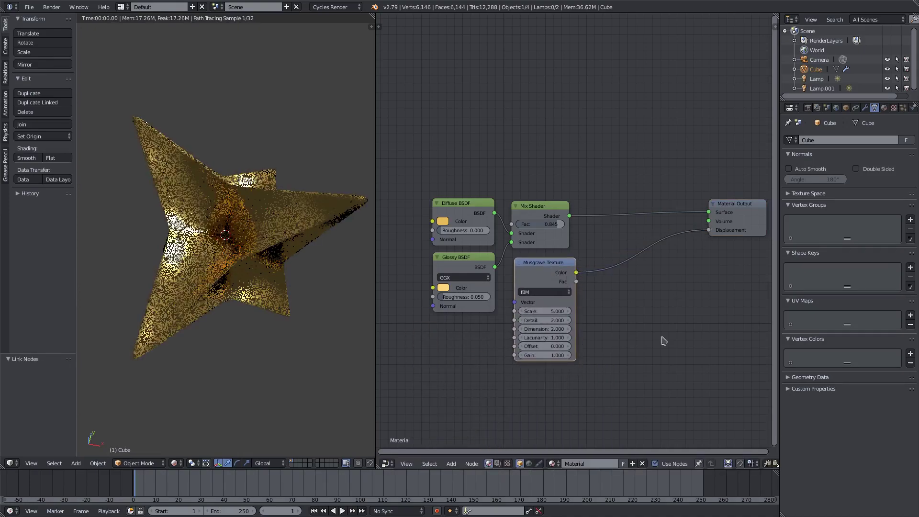
{"action": "middle_click_drag", "start_coordinate": [202, 344], "coordinate": [230, 338]}
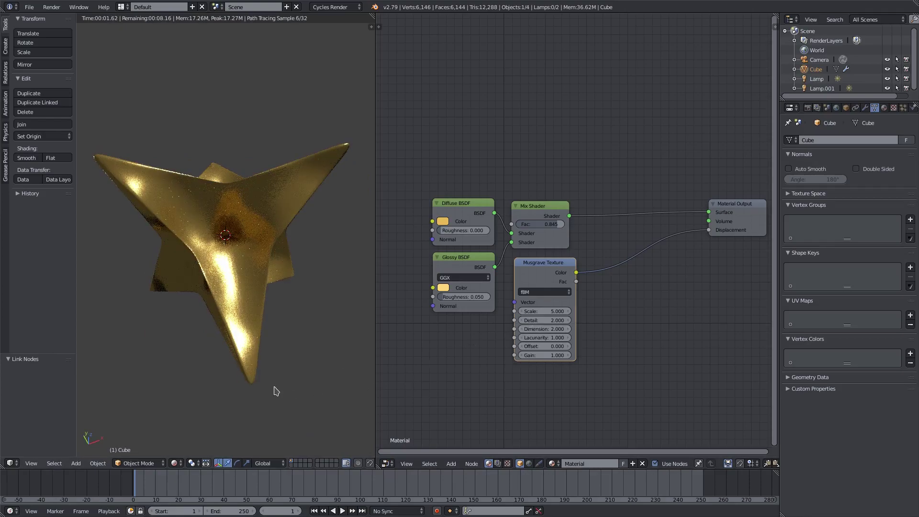
{"action": "middle_click_drag", "start_coordinate": [275, 391], "coordinate": [376, 368]}
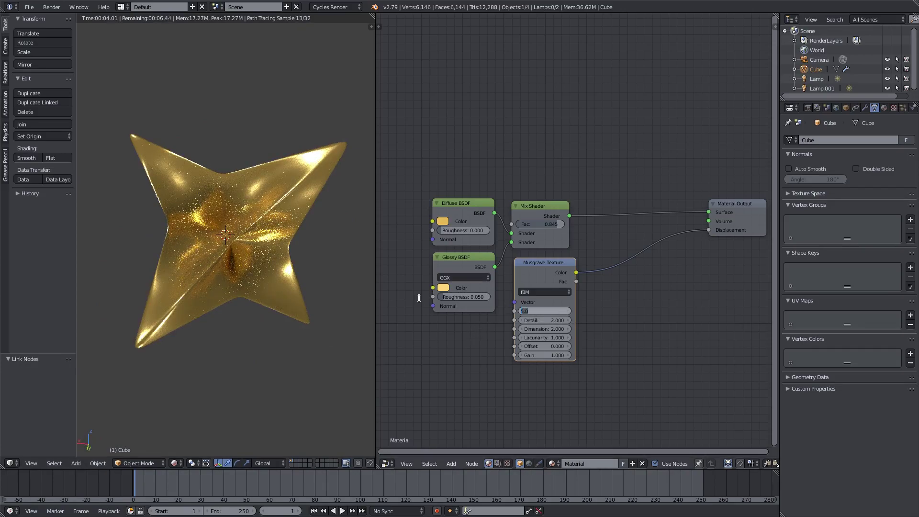
{"action": "type", "text": "2"}
{"action": "key", "text": "Return"}
{"action": "mouse_move", "coordinate": [335, 359]}
{"action": "middle_mouse_down"}
{"action": "mouse_move", "coordinate": [260, 371]}
{"action": "mouse_move", "coordinate": [342, 376]}
{"action": "middle_mouse_up"}
Add a Noise Texture node before the Glossy BSDF and link its Color output to the Glossy BSDF's Roughness
{"action": "middle_click_drag", "start_coordinate": [377, 434], "coordinate": [449, 433]}
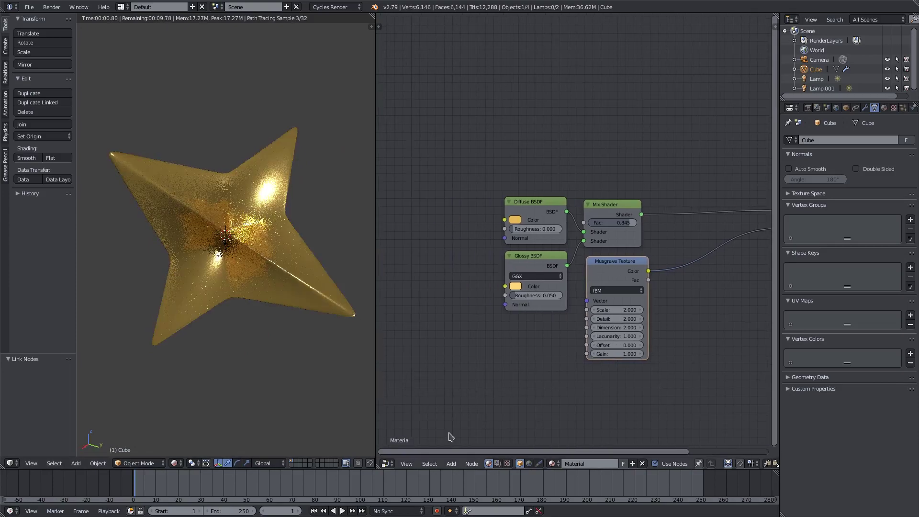
{"action": "left_click", "coordinate": [451, 465]}
{"action": "mouse_move", "coordinate": [466, 414]}
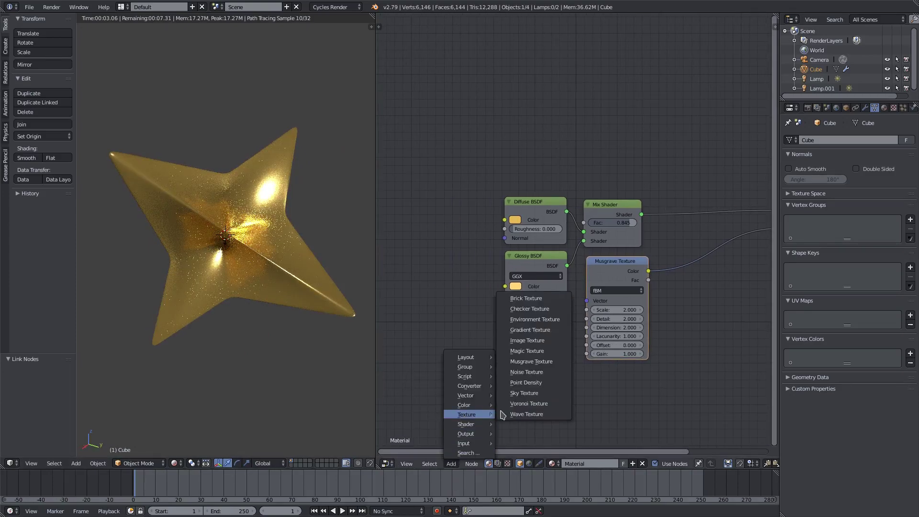
{"action": "left_click", "coordinate": [526, 372]}
{"action": "left_click", "coordinate": [419, 273]}
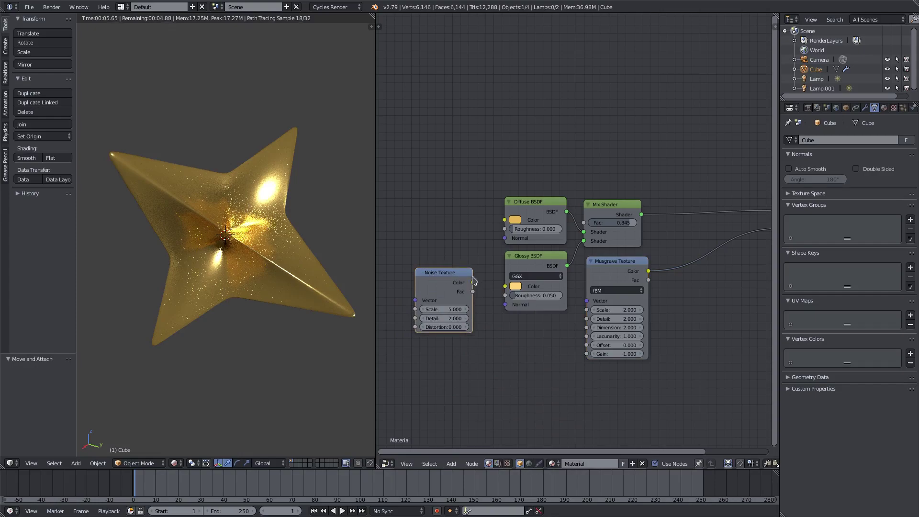
{"action": "left_click_drag", "start_coordinate": [473, 282], "coordinate": [505, 295]}
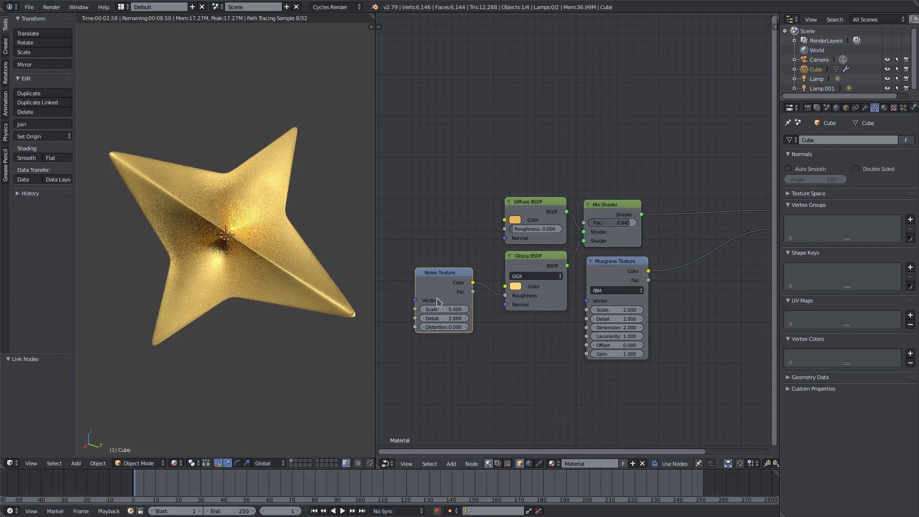
Set the Noise Texture's scale to 20
{"action": "middle_click_drag", "start_coordinate": [279, 349], "coordinate": [311, 369]}
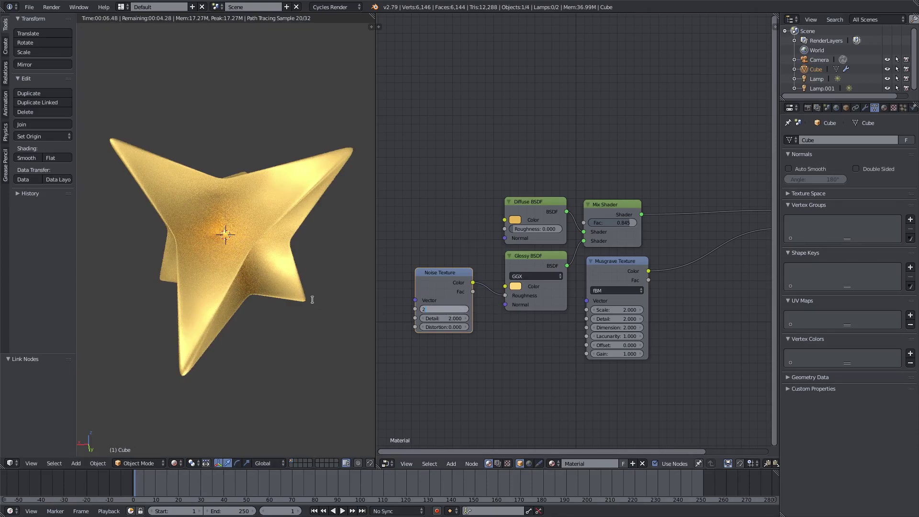
{"action": "type", "text": "0"}
{"action": "key", "text": "Return"}
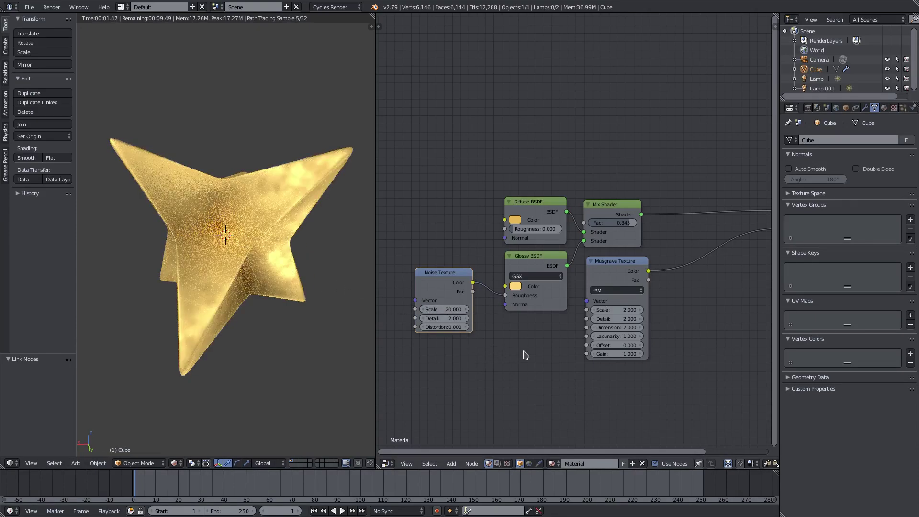
Add a Subsurface Scattering shader node in the free area below the Material Output
{"action": "middle_click_drag", "start_coordinate": [584, 358], "coordinate": [401, 361]}
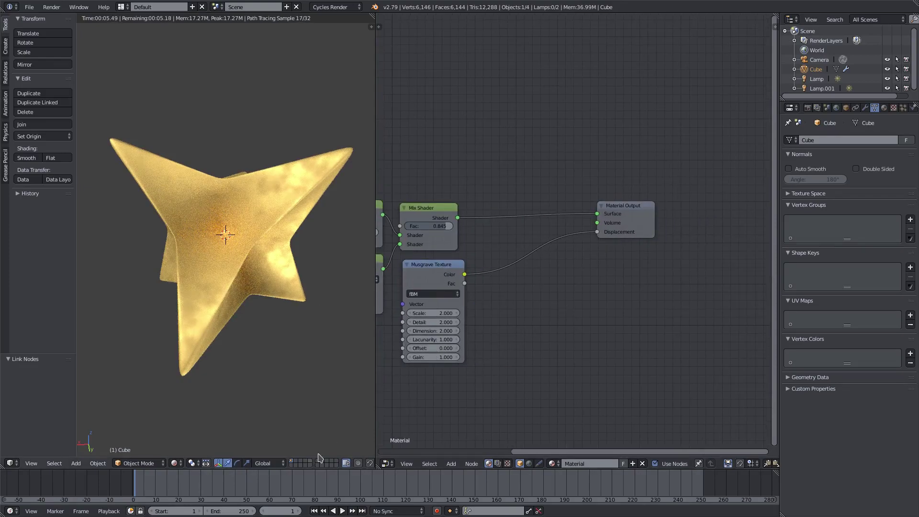
{"action": "left_click", "coordinate": [450, 464]}
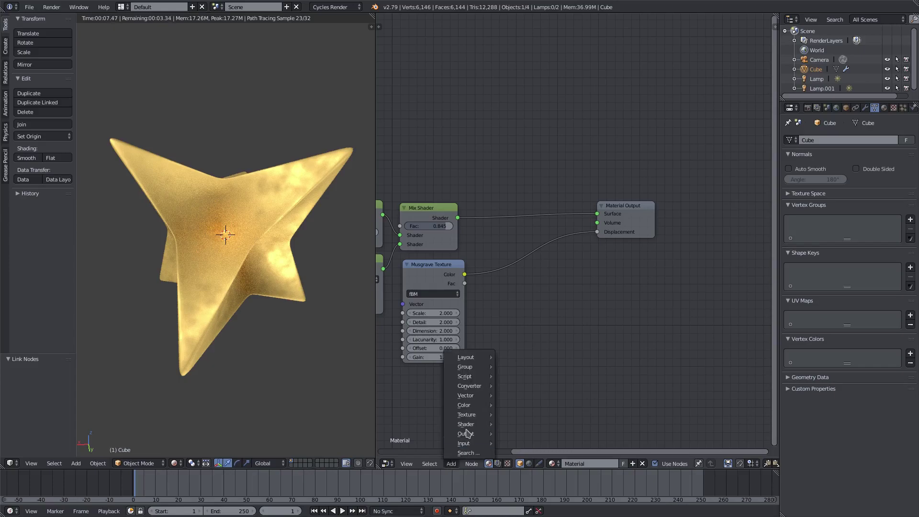
{"action": "mouse_move", "coordinate": [467, 428]}
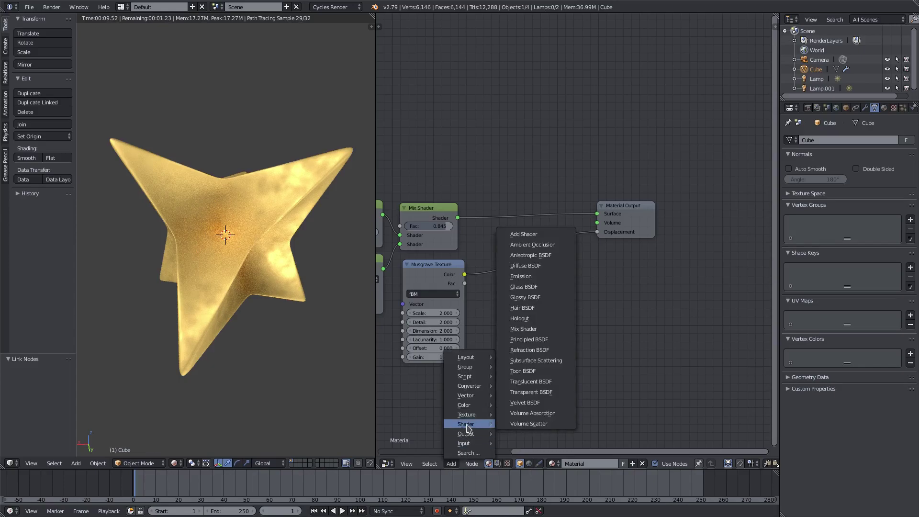
{"action": "left_click", "coordinate": [558, 361]}
{"action": "left_click", "coordinate": [538, 316]}
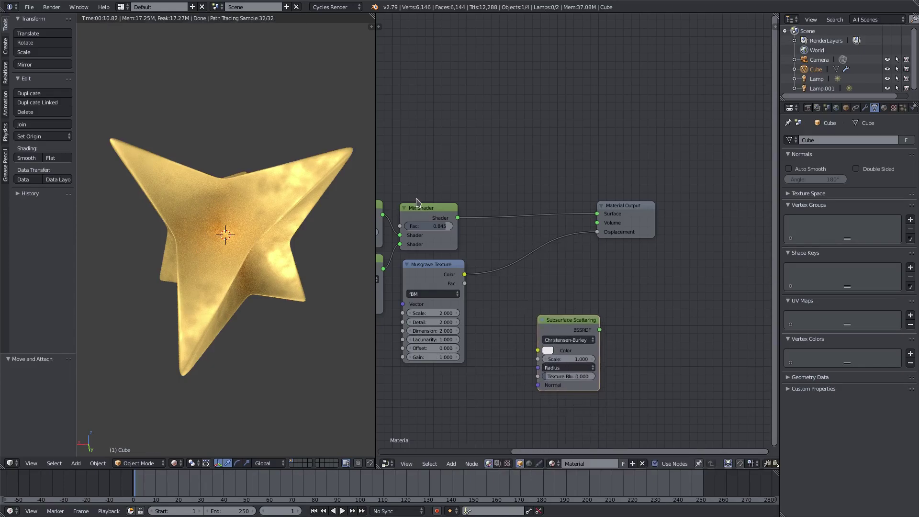
Duplicate the Mix Shader onto the link to the Material Output and connect the Subsurface Scattering node to its second shader input
{"action": "left_click", "coordinate": [429, 213]}
{"action": "middle_click_drag", "start_coordinate": [432, 213], "coordinate": [458, 184]}
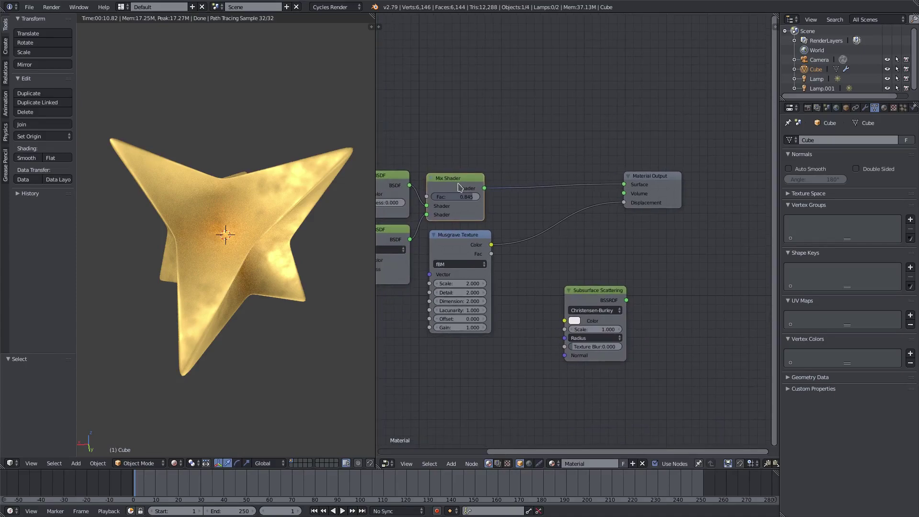
{"action": "key", "text": "shift+d"}
{"action": "left_click", "coordinate": [552, 169]}
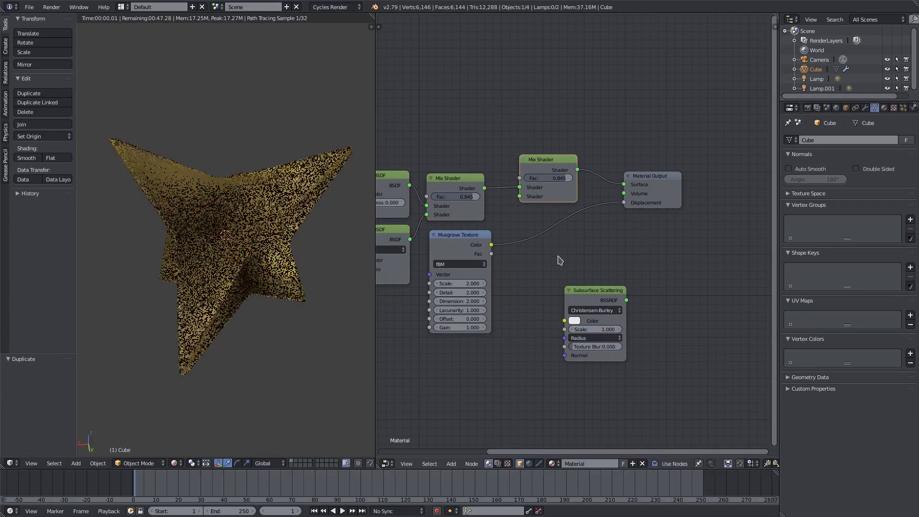
{"action": "left_click_drag", "start_coordinate": [593, 300], "coordinate": [527, 196]}
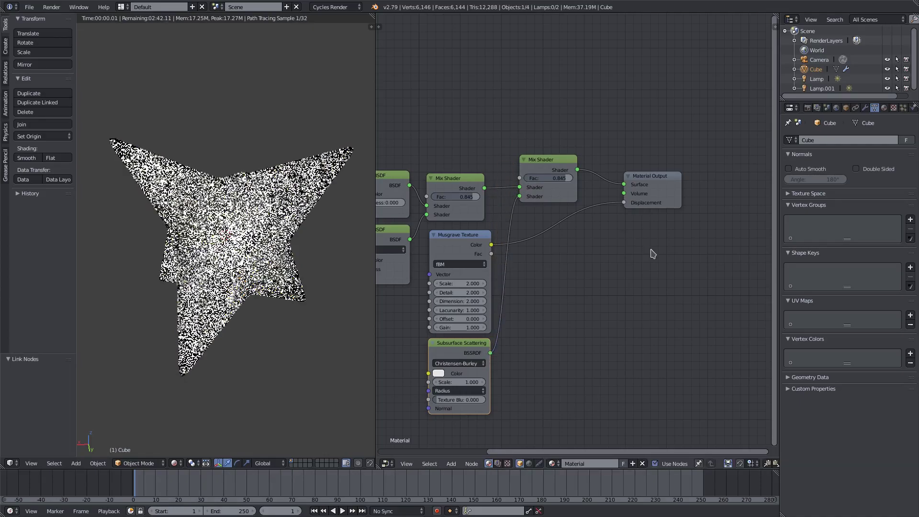
Set the duplicated Mix Shader's Fac to 0.5 and the Subsurface Scattering colour to orange
{"action": "left_click", "coordinate": [559, 178]}
{"action": "key", "text": "BackSpace"}
{"action": "key", "text": "BackSpace"}
{"action": "key", "text": "BackSpace"}
{"action": "key", "text": "BackSpace"}
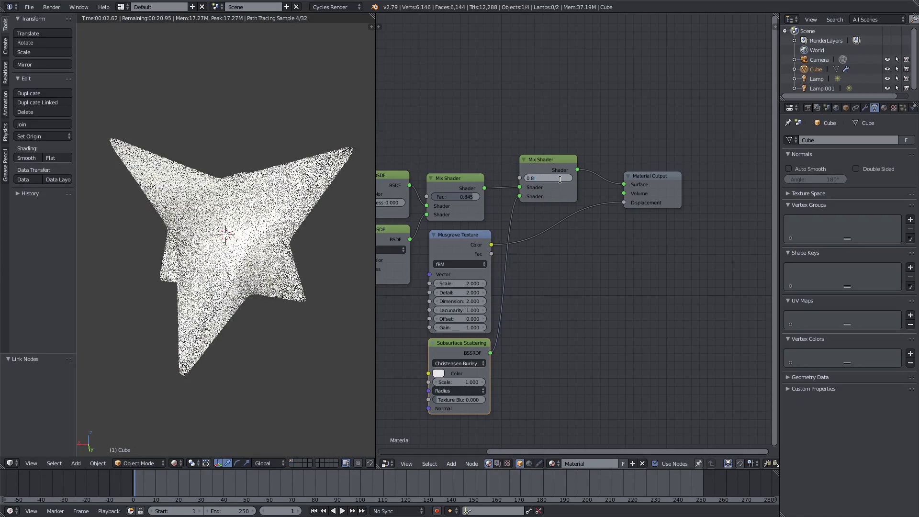
{"action": "key", "text": "Return"}
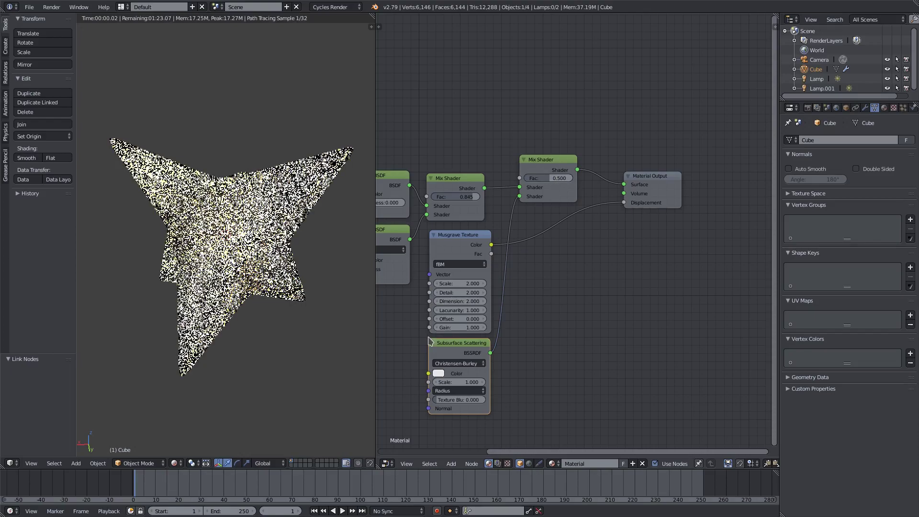
{"action": "left_click", "coordinate": [442, 374]}
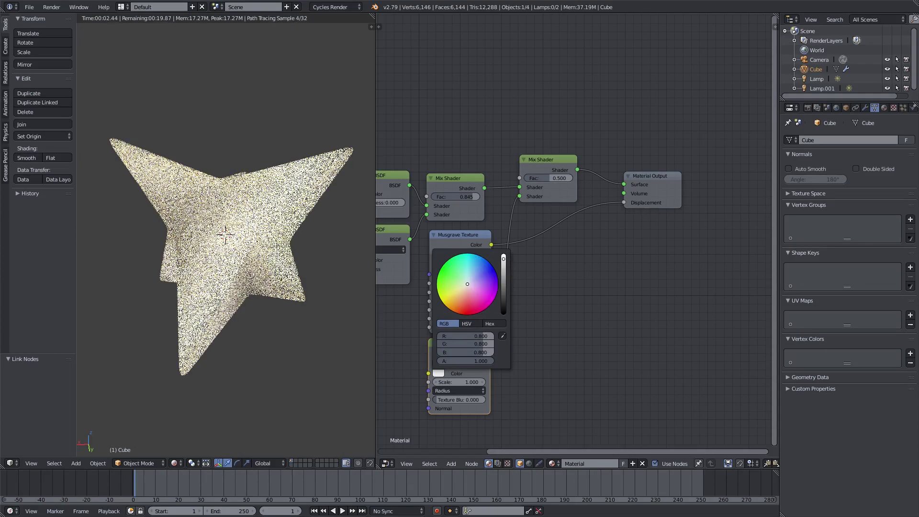
{"action": "left_click", "coordinate": [463, 306]}
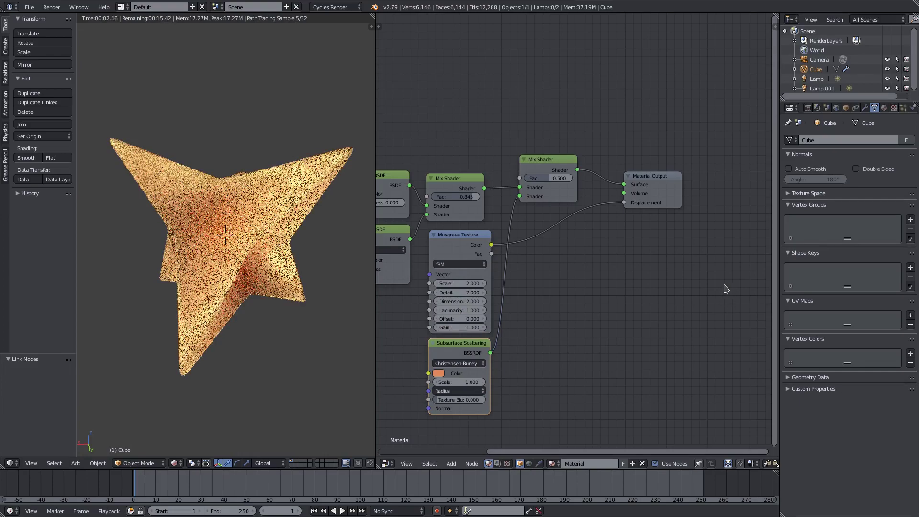
Move the Material Output node farther away from the second Mix Shader to make room in the node tree
{"action": "middle_click_drag", "start_coordinate": [683, 309], "coordinate": [555, 325]}
{"action": "left_click_drag", "start_coordinate": [525, 191], "coordinate": [633, 194]}
{"action": "middle_click_drag", "start_coordinate": [475, 336], "coordinate": [617, 334]}
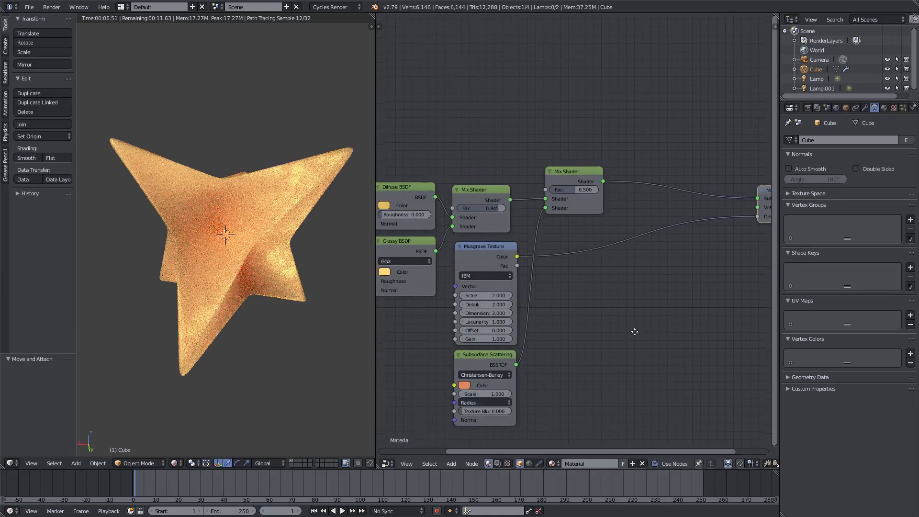
{"action": "middle_click_drag", "start_coordinate": [711, 331], "coordinate": [478, 332]}
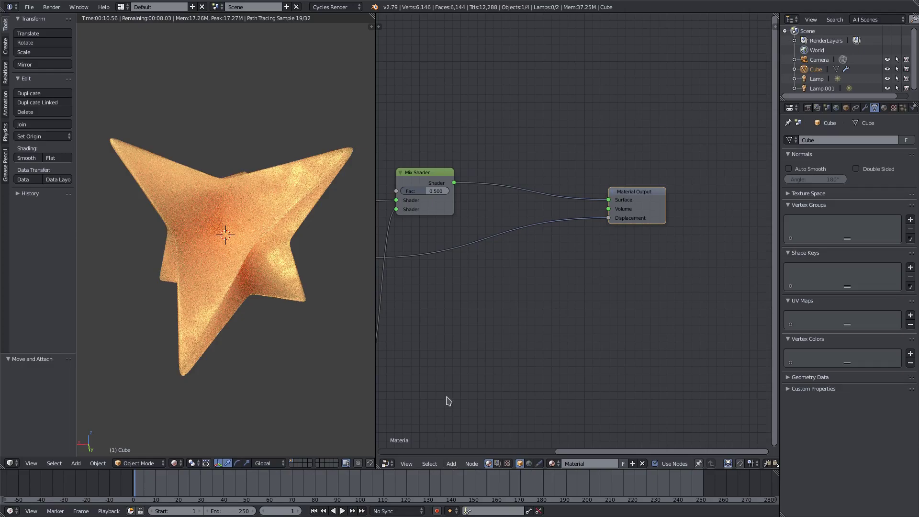
Add a Fresnel input node just above the Mix Shader nodes
{"action": "middle_click_drag", "start_coordinate": [449, 401], "coordinate": [498, 398]}
{"action": "left_click", "coordinate": [450, 464]}
{"action": "mouse_move", "coordinate": [467, 443]}
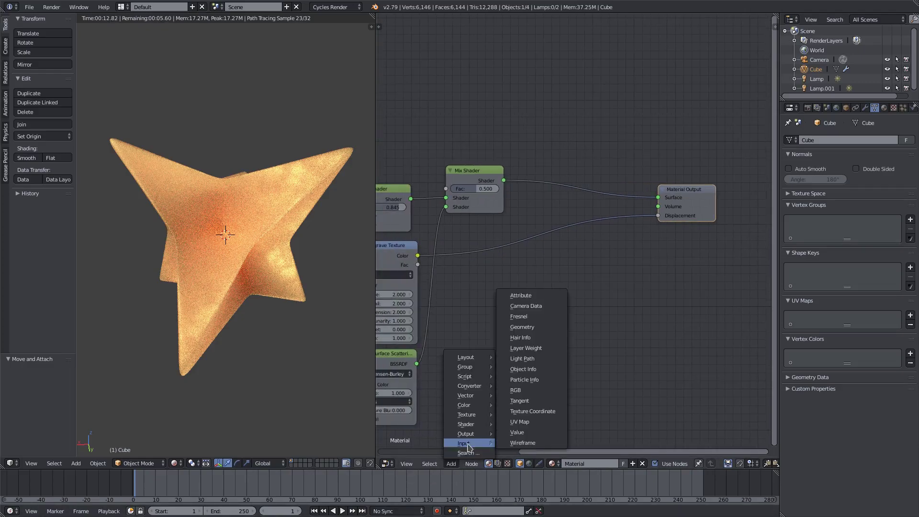
{"action": "left_click", "coordinate": [519, 316]}
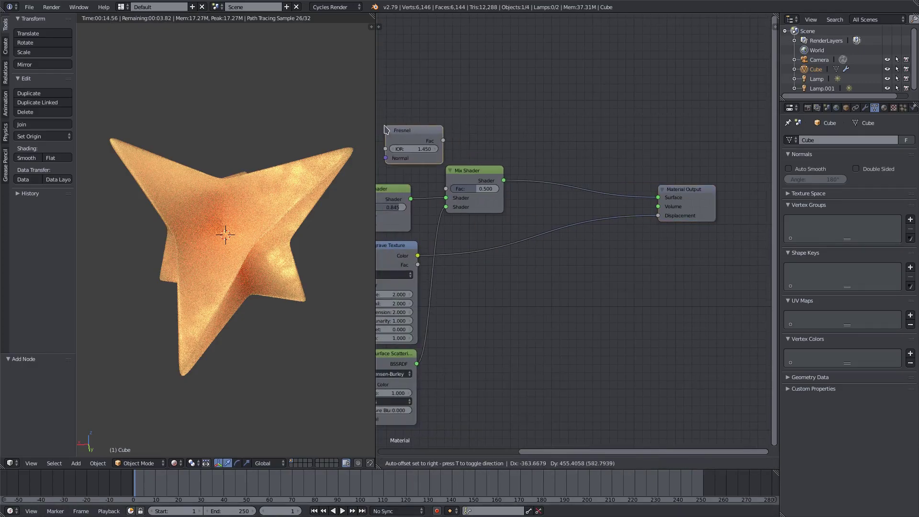
{"action": "left_click", "coordinate": [385, 130]}
{"action": "middle_click_drag", "start_coordinate": [531, 156], "coordinate": [592, 170]}
{"action": "left_click", "coordinate": [451, 463]}
{"action": "mouse_move", "coordinate": [473, 439]}
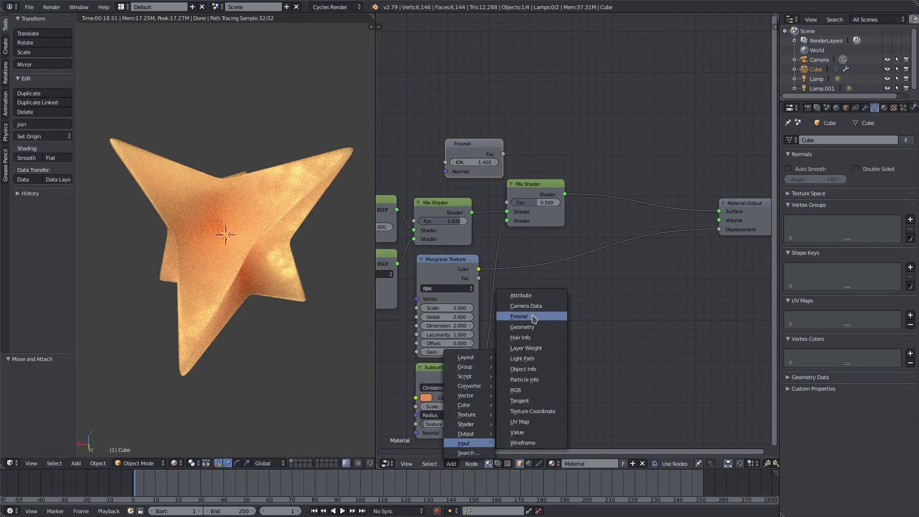
Connect the Fresnel node's Fac output to the Fac input of the second Mix Shader
{"action": "mouse_move", "coordinate": [476, 150]}
{"action": "left_mouse_down"}
{"action": "mouse_move", "coordinate": [444, 159]}
{"action": "mouse_move", "coordinate": [477, 166]}
{"action": "left_mouse_up"}
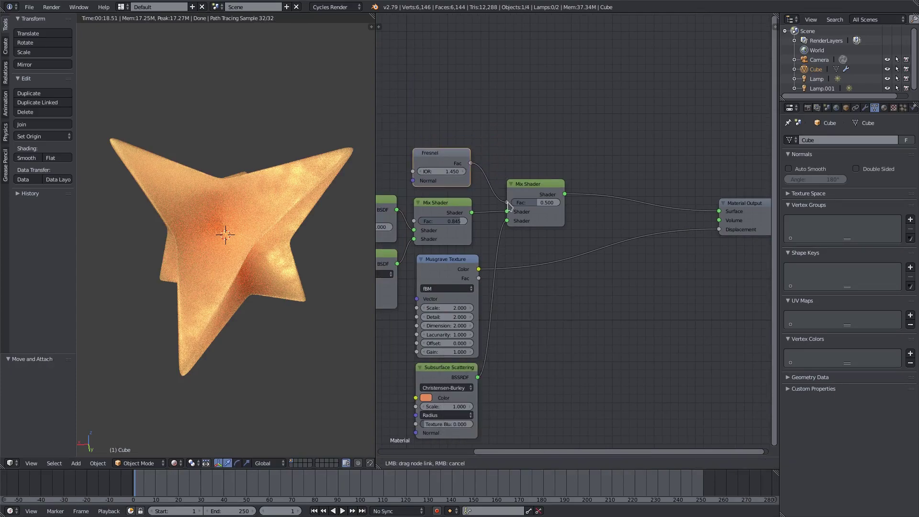
{"action": "left_click_drag", "start_coordinate": [508, 205], "coordinate": [507, 203]}
{"action": "middle_click_drag", "start_coordinate": [549, 344], "coordinate": [667, 360]}
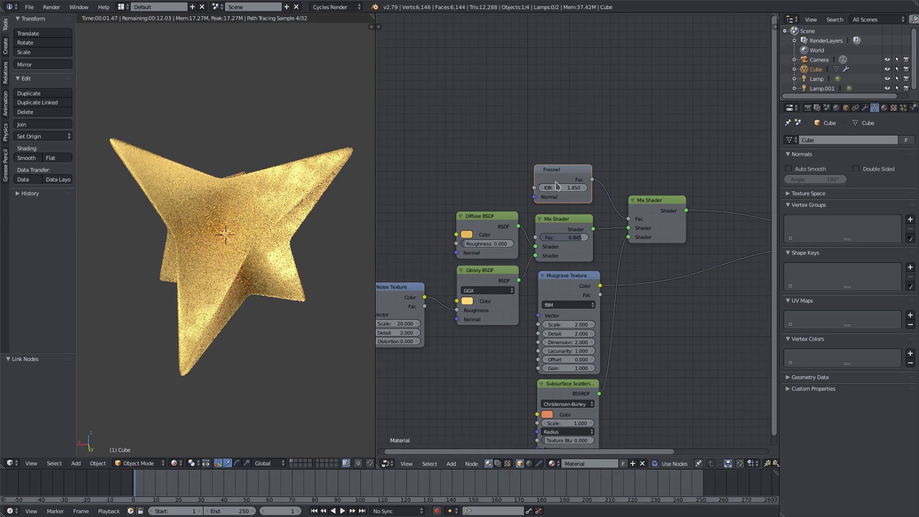
Rewire the Fresnel Fac output to the first Mix Shader's Fac input and place the Fresnel node above the Diffuse BSDF
{"action": "middle_click_drag", "start_coordinate": [557, 186], "coordinate": [665, 200]}
{"action": "left_click_drag", "start_coordinate": [683, 208], "coordinate": [574, 197]}
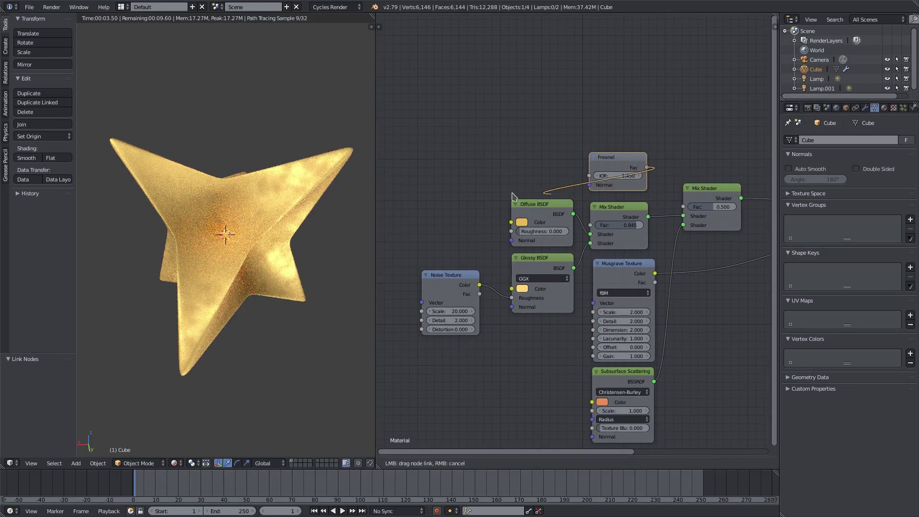
{"action": "left_click_drag", "start_coordinate": [511, 196], "coordinate": [590, 225]}
{"action": "left_click_drag", "start_coordinate": [614, 162], "coordinate": [540, 163]}
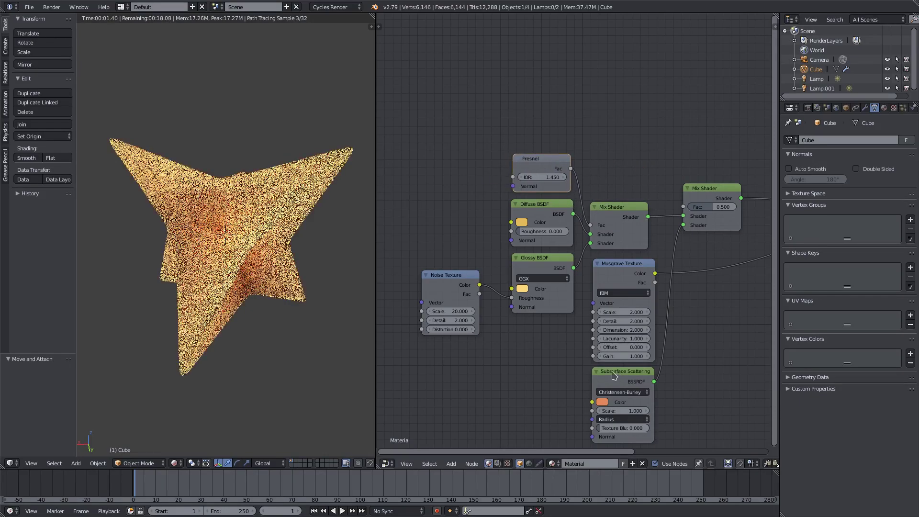
{"action": "left_click", "coordinate": [596, 228]}
Shift the Material Output and the second Mix Shader slightly to leave a clear link between them
{"action": "scroll", "coordinate": [678, 250], "scroll_direction": "down", "scroll_amount": 1}
{"action": "middle_click_drag", "start_coordinate": [628, 235], "coordinate": [455, 243]}
{"action": "scroll", "coordinate": [594, 267], "scroll_direction": "up", "scroll_amount": 1}
{"action": "middle_click_drag", "start_coordinate": [594, 266], "coordinate": [530, 266]}
{"action": "scroll", "coordinate": [532, 265], "scroll_direction": "up", "scroll_amount": 1}
{"action": "left_click_drag", "start_coordinate": [566, 210], "coordinate": [558, 221]}
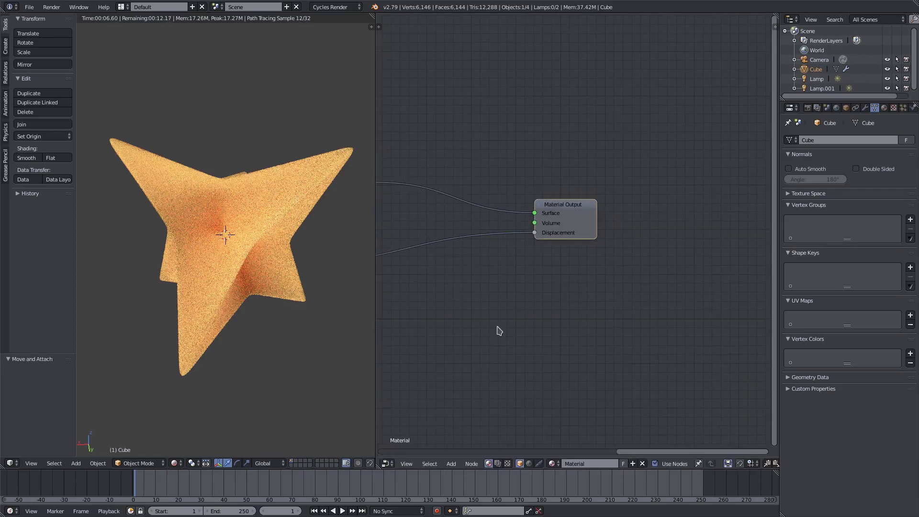
{"action": "scroll", "coordinate": [652, 343], "scroll_direction": "left", "scroll_amount": 6, "text": "ctrl"}
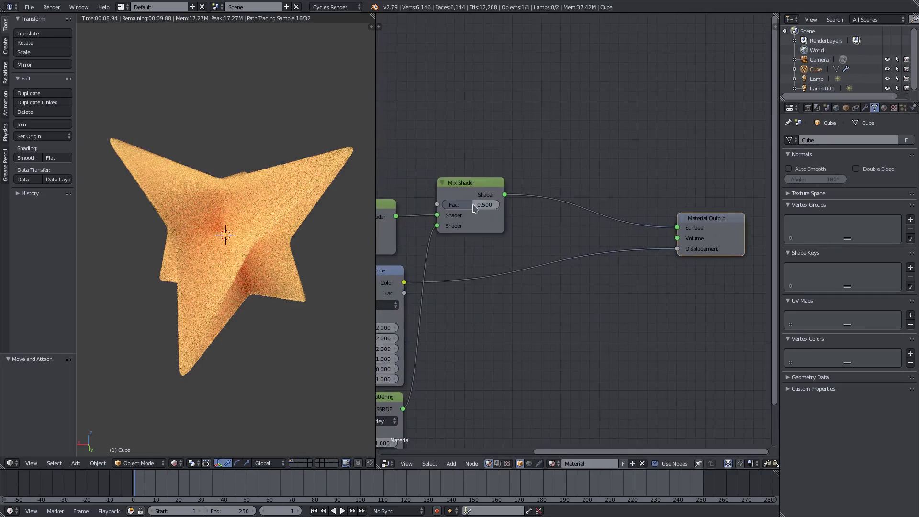
{"action": "left_click_drag", "start_coordinate": [465, 199], "coordinate": [453, 212]}
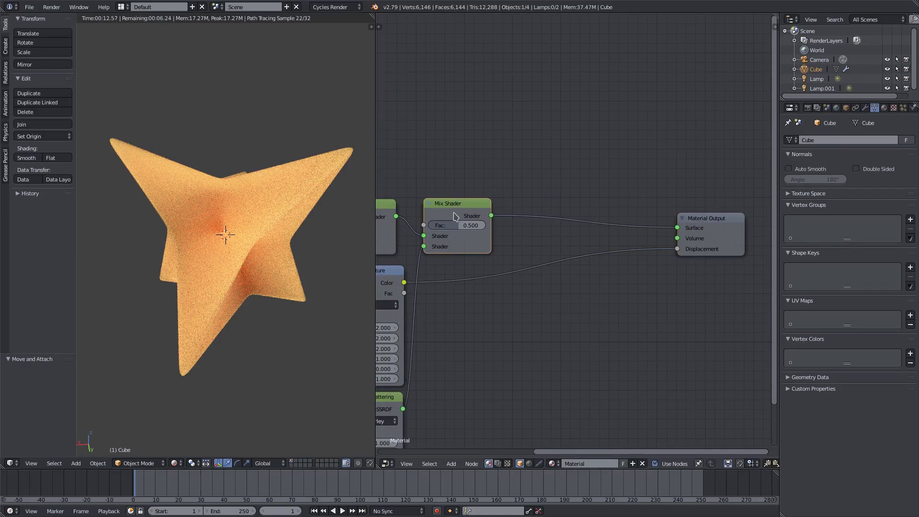
Duplicate the second Mix Shader and drop the copy onto the link to the Material Output's Surface input
{"action": "key", "text": "shift+d"}
{"action": "key", "text": "Escape"}
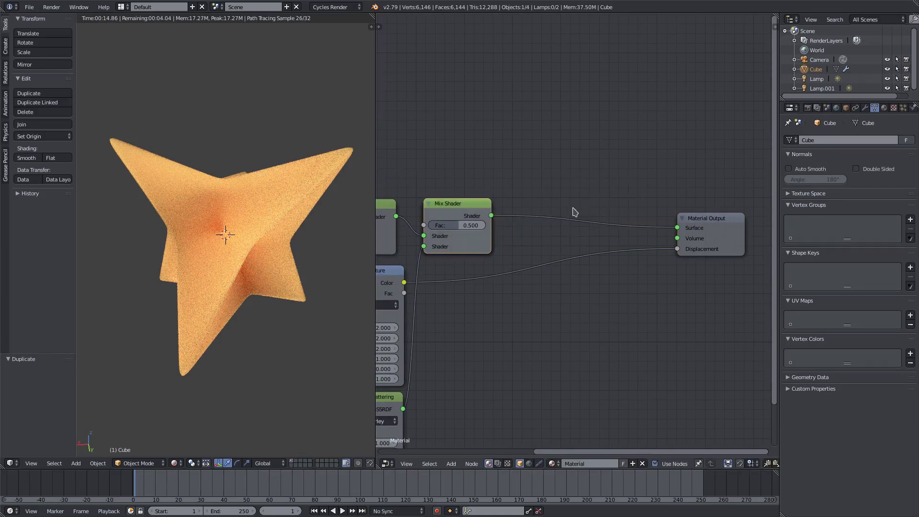
{"action": "key", "text": "g"}
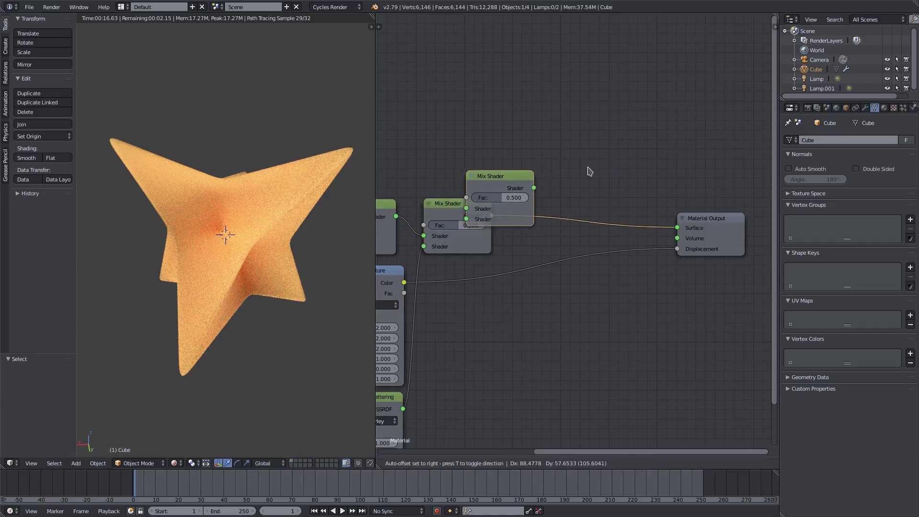
{"action": "left_click", "coordinate": [625, 189]}
Add a Velvet BSDF node and connect it to the second shader input of the last Mix Shader
{"action": "left_click", "coordinate": [451, 464]}
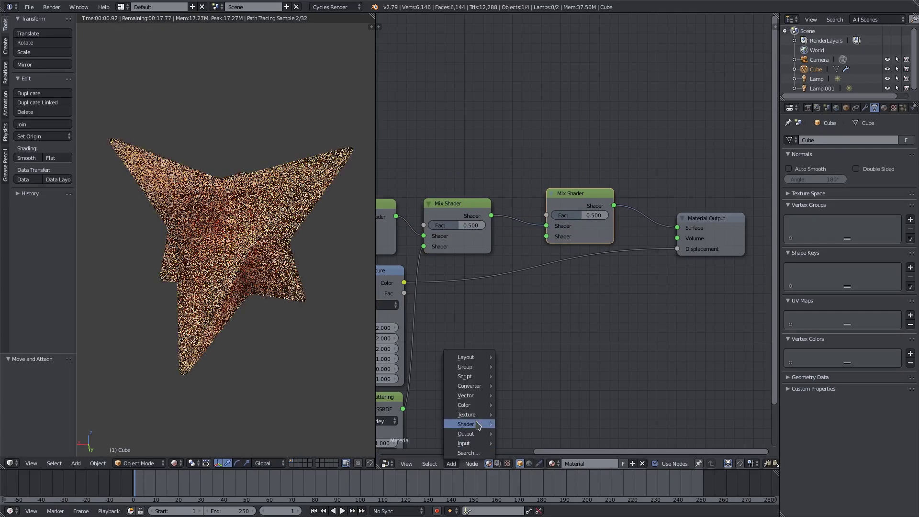
{"action": "mouse_move", "coordinate": [466, 415]}
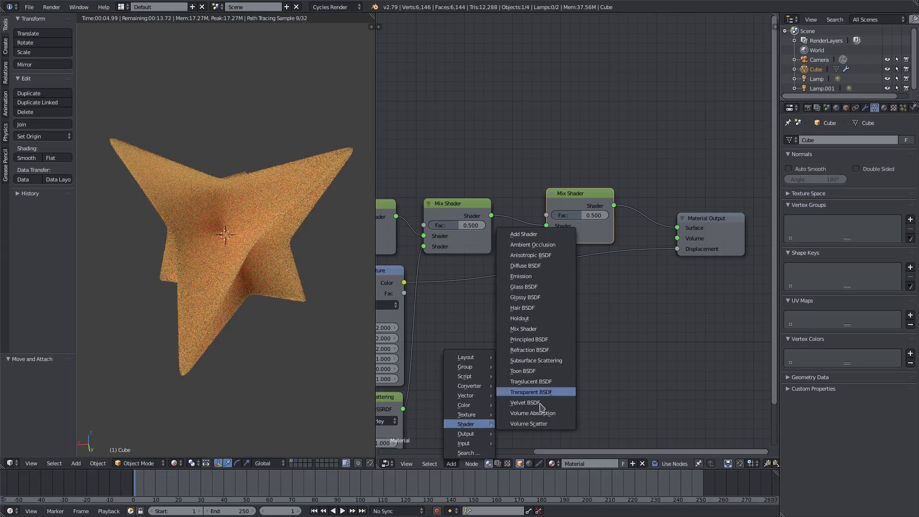
{"action": "left_click", "coordinate": [524, 402]}
{"action": "left_click", "coordinate": [451, 352]}
{"action": "left_click_drag", "start_coordinate": [494, 314], "coordinate": [547, 238]}
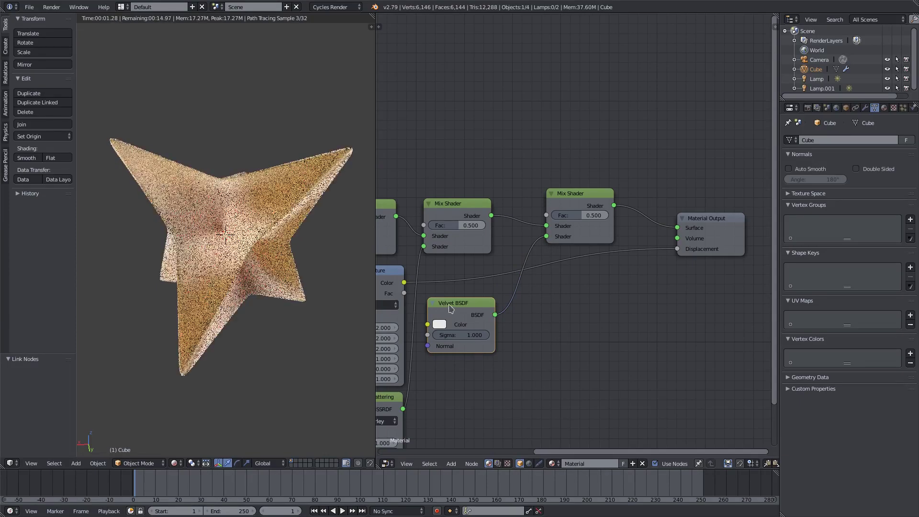
Set the Velvet BSDF's colour to a bright red
{"action": "left_click", "coordinate": [439, 325]}
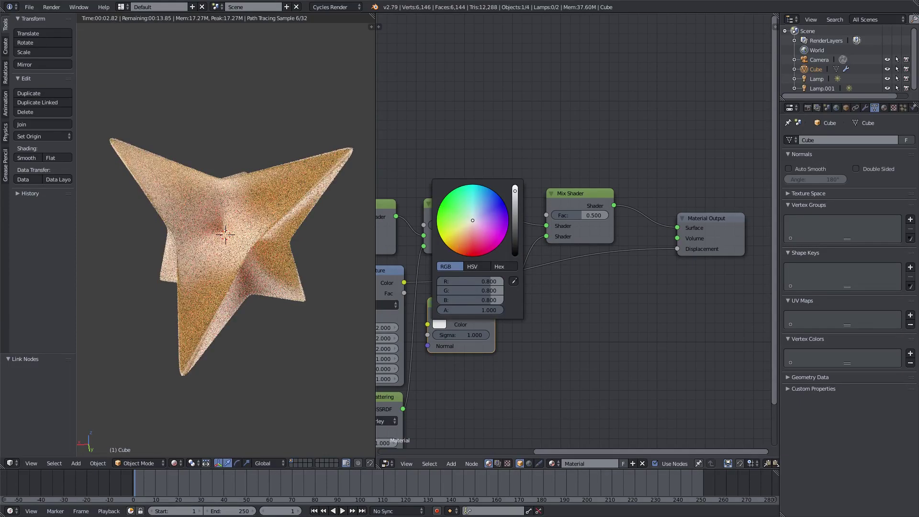
{"action": "left_click_drag", "start_coordinate": [473, 221], "coordinate": [467, 254]}
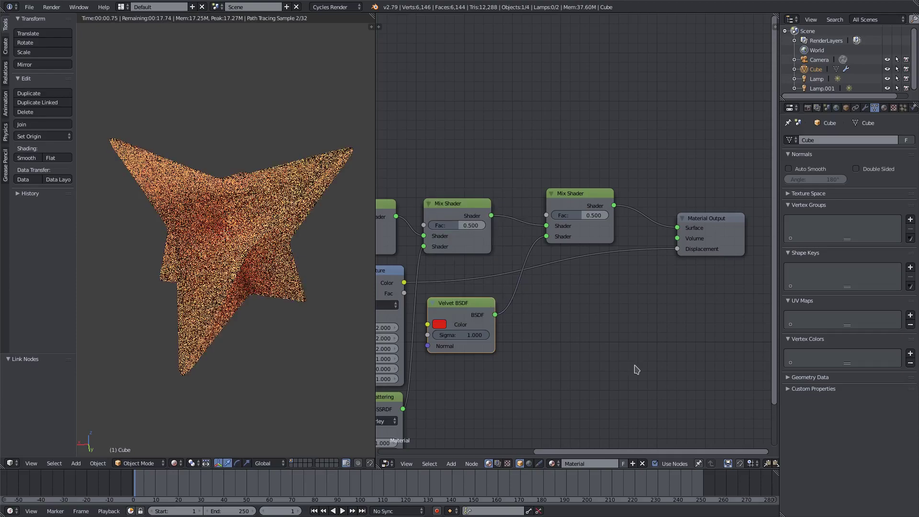
{"action": "left_click", "coordinate": [439, 325]}
{"action": "left_click", "coordinate": [515, 224]}
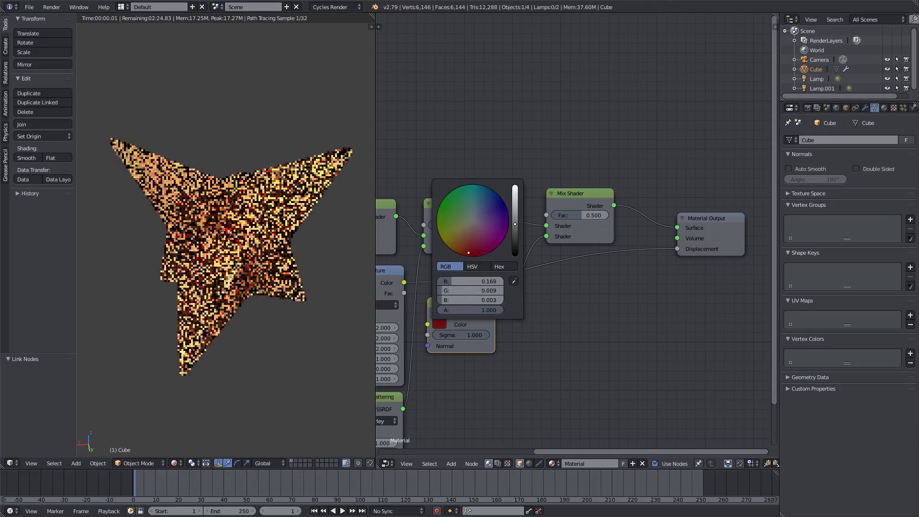
{"action": "left_click", "coordinate": [439, 324]}
{"action": "left_click", "coordinate": [516, 197]}
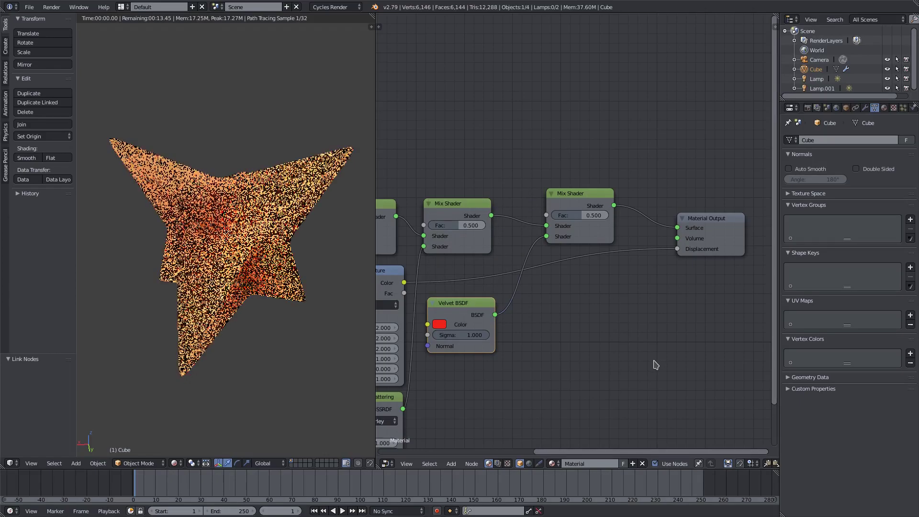
Move the Material Output farther out and place the Musgrave Texture between it and the last Mix Shader, below their link
{"action": "middle_click_drag", "start_coordinate": [653, 362], "coordinate": [476, 369]}
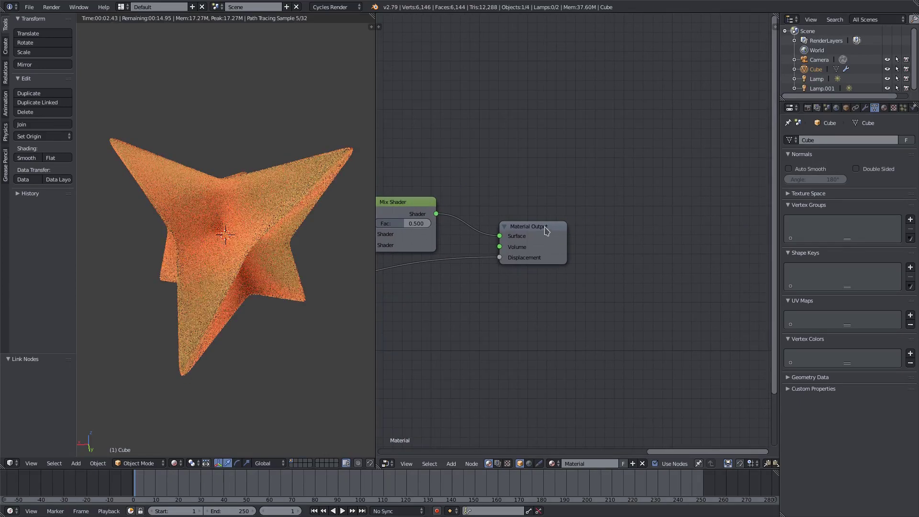
{"action": "left_click_drag", "start_coordinate": [546, 231], "coordinate": [666, 231]}
{"action": "scroll", "coordinate": [615, 367], "scroll_direction": "right", "scroll_amount": 1, "text": "ctrl"}
{"action": "scroll", "coordinate": [591, 320], "scroll_direction": "down", "scroll_amount": 4}
{"action": "middle_click_drag", "start_coordinate": [577, 333], "coordinate": [603, 325]}
{"action": "left_click_drag", "start_coordinate": [426, 255], "coordinate": [558, 255]}
{"action": "left_click", "coordinate": [560, 297]}
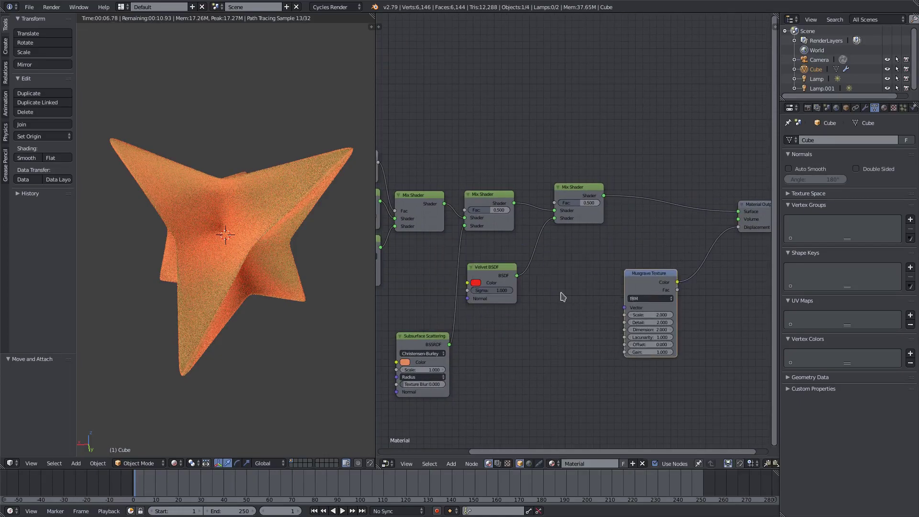
Move the Subsurface Scattering and Velvet BSDF nodes up under the Mix Shaders and bring the last Mix Shader and Musgrave Texture closer
{"action": "left_click_drag", "start_coordinate": [421, 349], "coordinate": [419, 254]}
{"action": "left_click_drag", "start_coordinate": [499, 264], "coordinate": [496, 238]}
{"action": "middle_click_drag", "start_coordinate": [615, 303], "coordinate": [501, 316]}
{"action": "left_click_drag", "start_coordinate": [458, 202], "coordinate": [430, 212]}
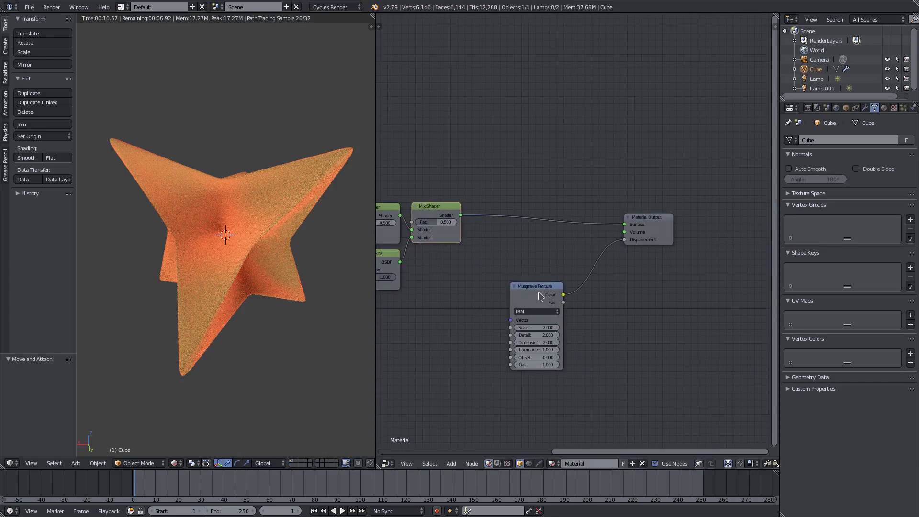
{"action": "left_click", "coordinate": [535, 286]}
{"action": "scroll", "coordinate": [536, 311], "scroll_direction": "up", "scroll_amount": 1}
{"action": "left_click_drag", "start_coordinate": [536, 287], "coordinate": [498, 287]}
Insert a Math node set to Multiply between the Musgrave Texture and the Displacement input, and tidy both nodes' positions
{"action": "left_click", "coordinate": [457, 467]}
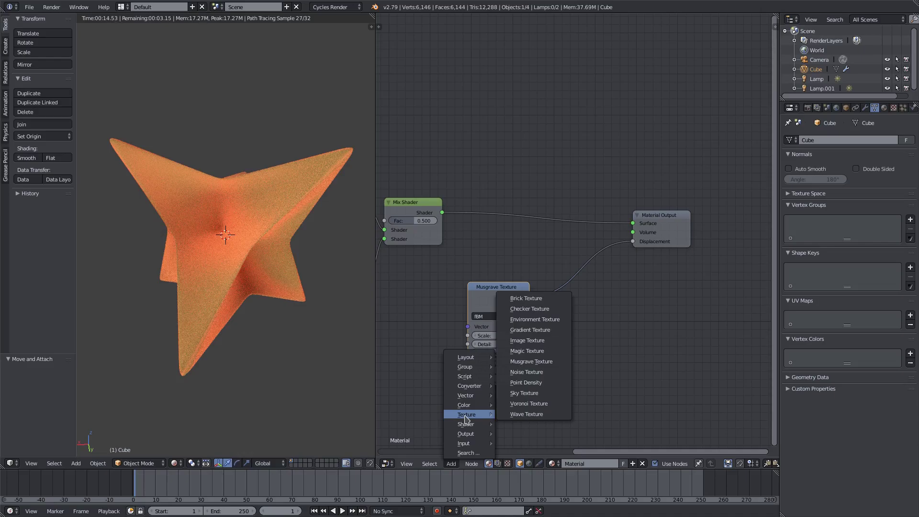
{"action": "mouse_move", "coordinate": [467, 398]}
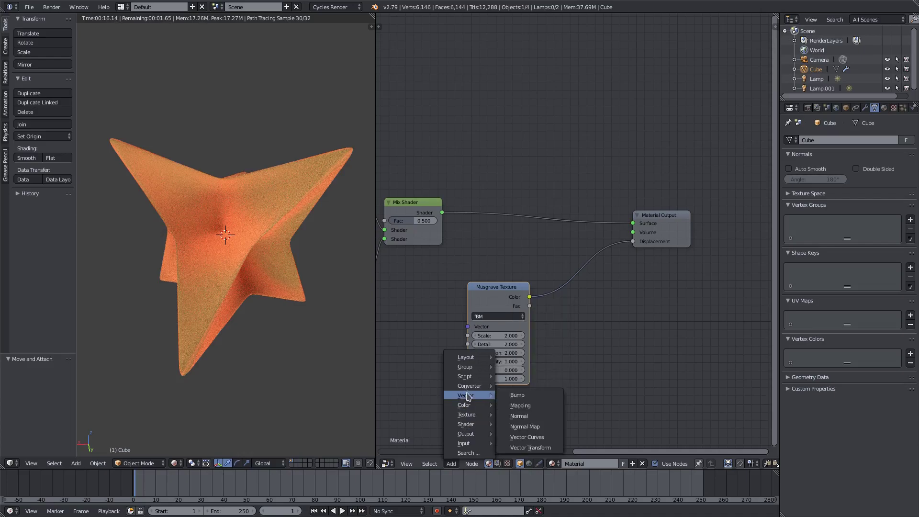
{"action": "left_click", "coordinate": [453, 463]}
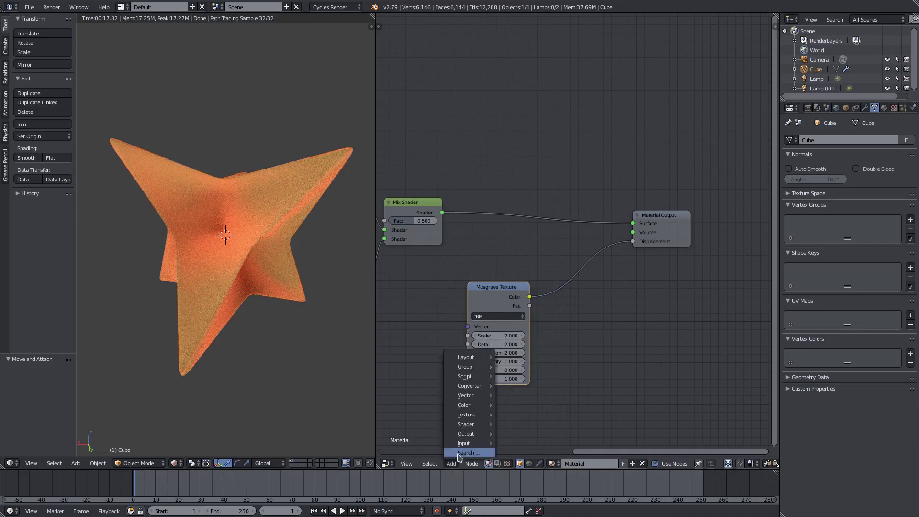
{"action": "mouse_move", "coordinate": [469, 385]}
{"action": "left_click", "coordinate": [526, 328]}
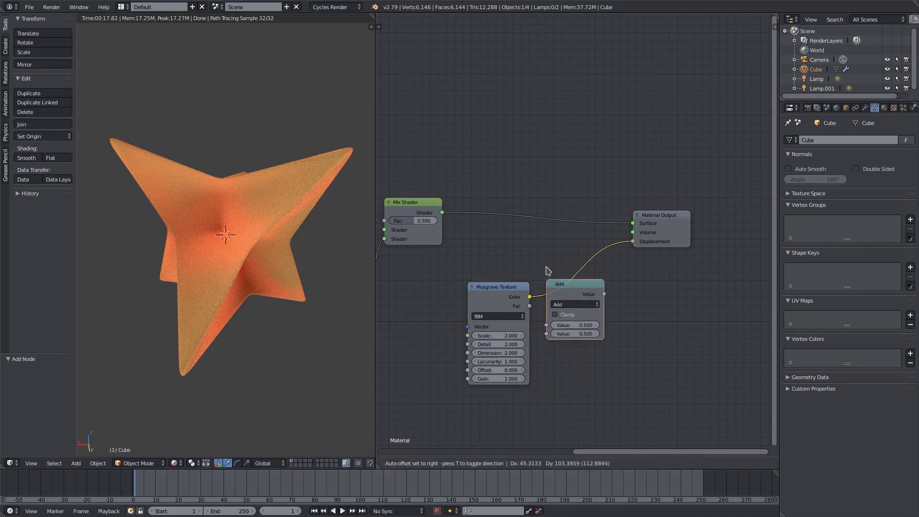
{"action": "left_click", "coordinate": [564, 245]}
{"action": "left_click", "coordinate": [591, 279]}
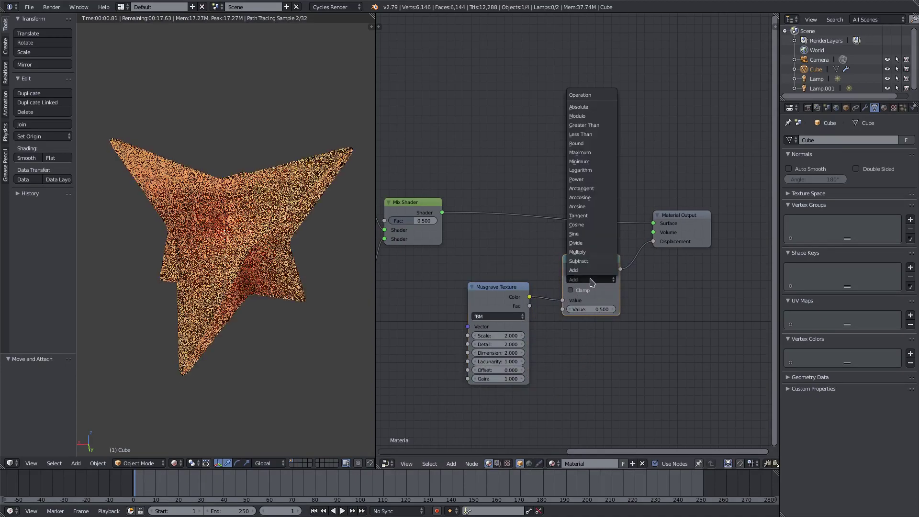
{"action": "left_click", "coordinate": [584, 253]}
{"action": "left_click_drag", "start_coordinate": [483, 287], "coordinate": [471, 258]}
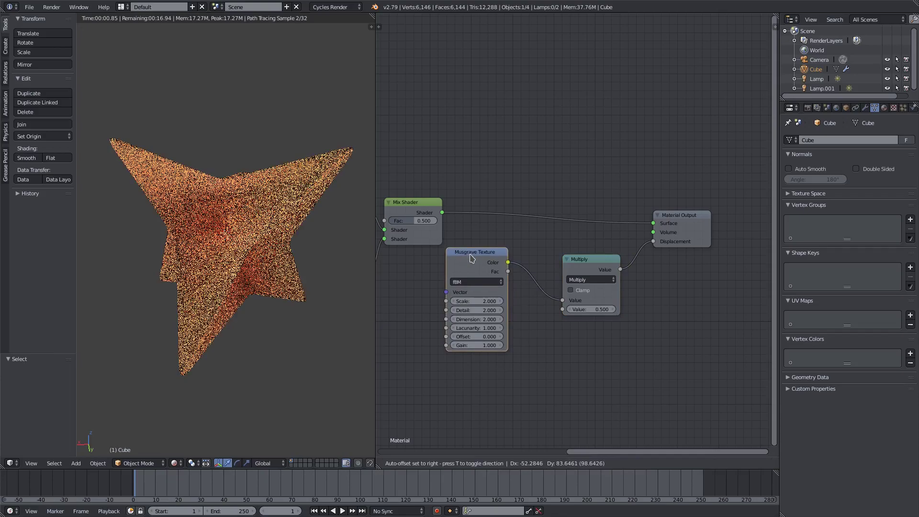
{"action": "left_click_drag", "start_coordinate": [590, 259], "coordinate": [569, 258]}
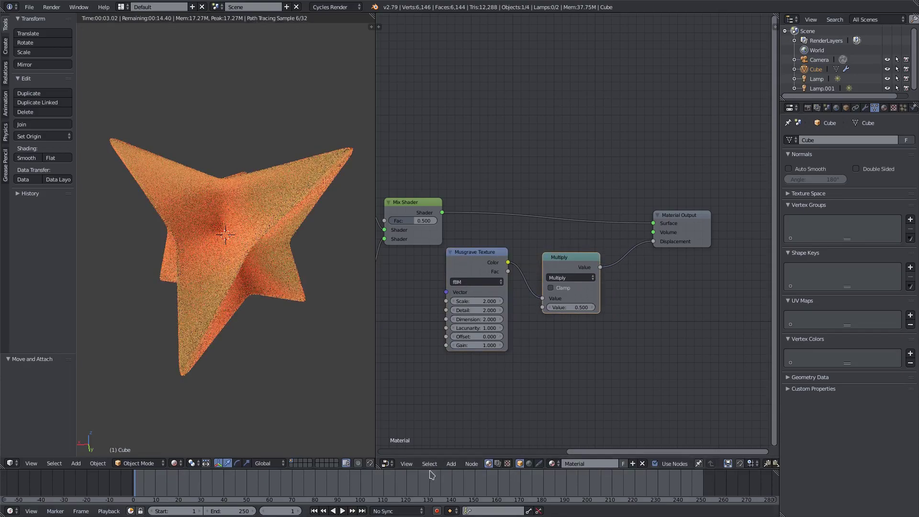
Add a Voronoi Texture below the Musgrave Texture and connect its Color to the Multiply node's second value
{"action": "left_click", "coordinate": [451, 463]}
{"action": "mouse_move", "coordinate": [466, 414]}
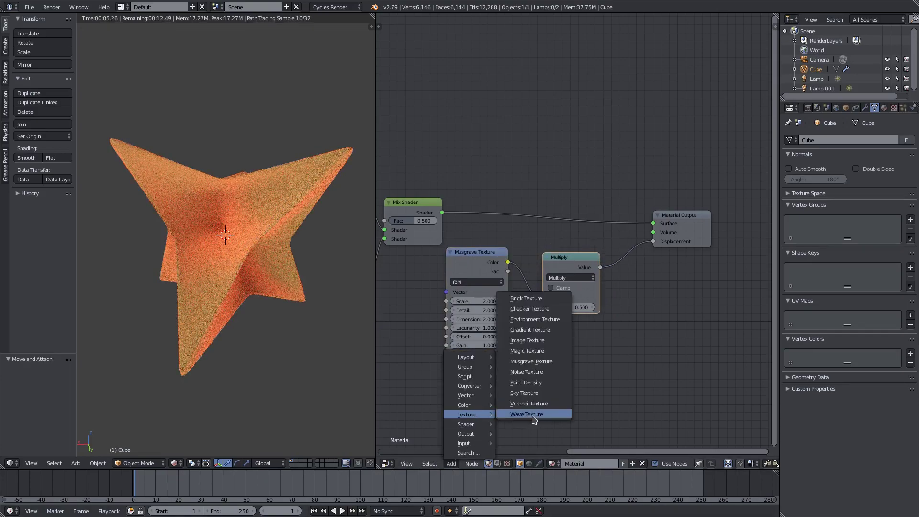
{"action": "left_click", "coordinate": [531, 403]}
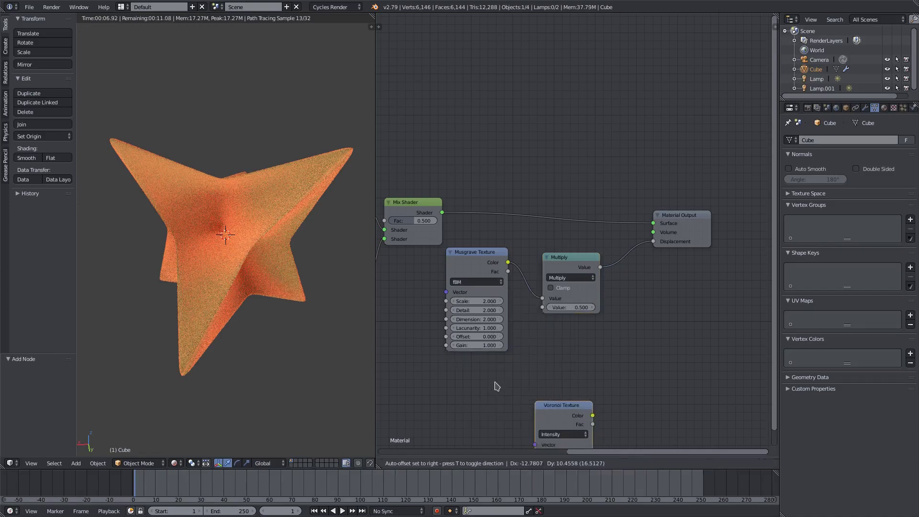
{"action": "left_click", "coordinate": [413, 341]}
{"action": "left_click", "coordinate": [475, 392]}
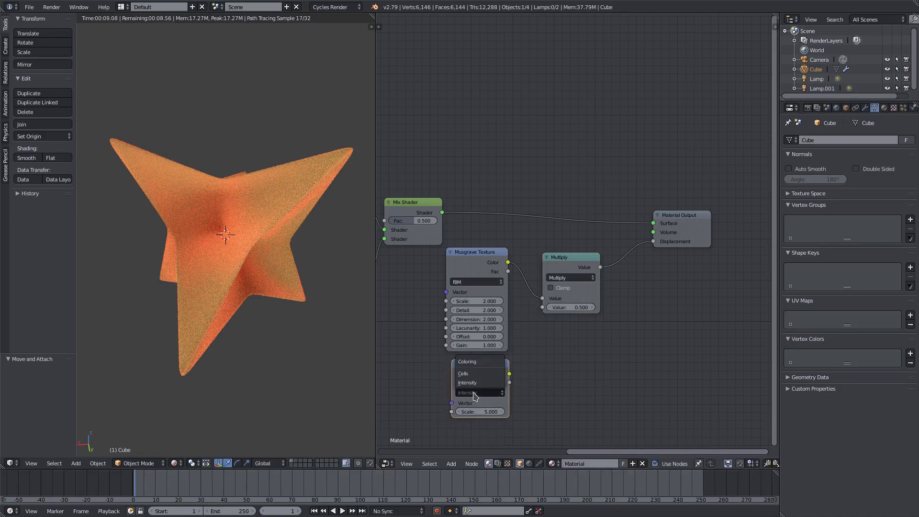
{"action": "left_click_drag", "start_coordinate": [509, 373], "coordinate": [542, 307]}
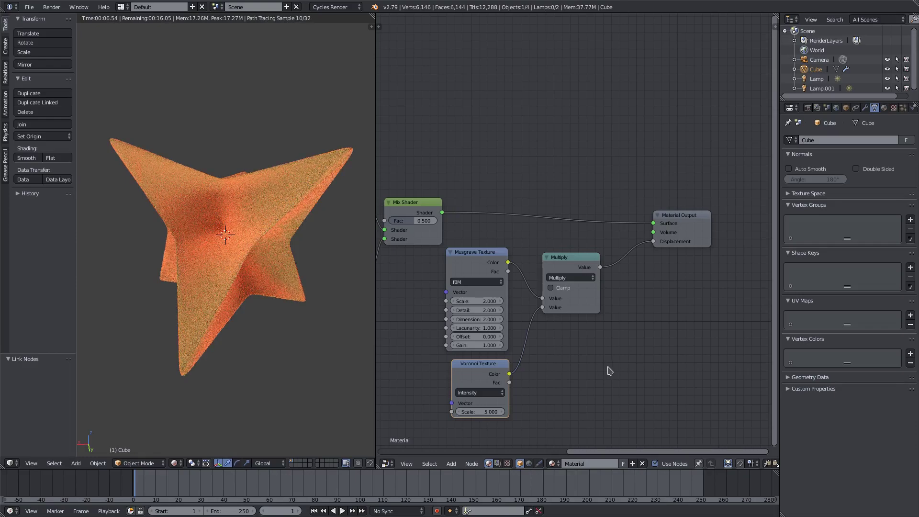
Set the Voronoi Texture's coloring to Cells and its scale to 10
{"action": "left_click", "coordinate": [487, 392]}
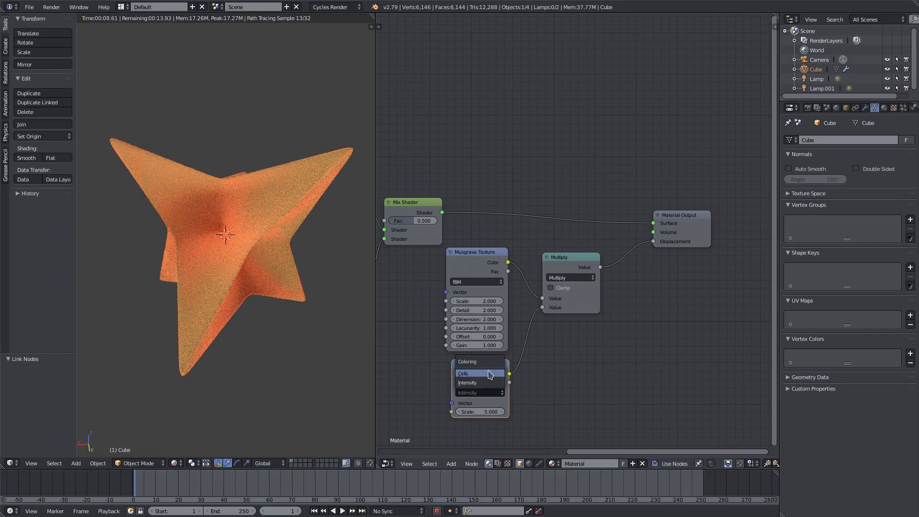
{"action": "left_click", "coordinate": [488, 375]}
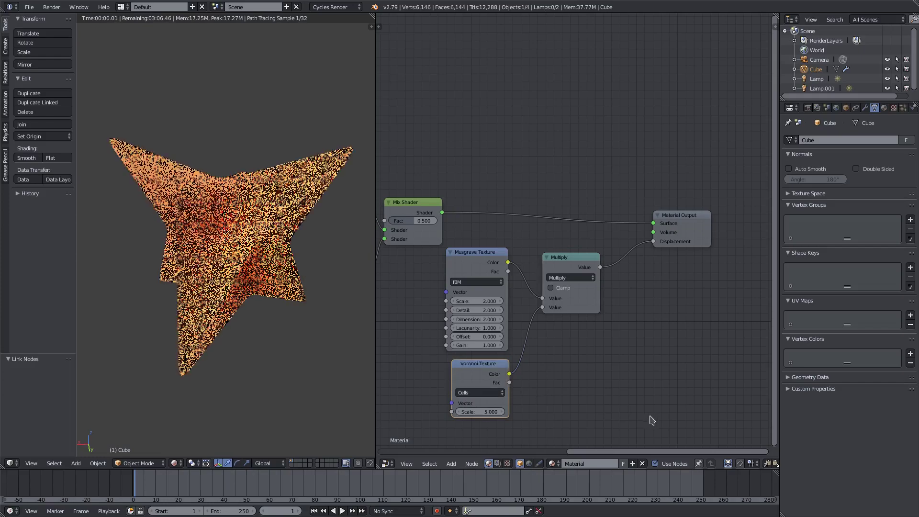
{"action": "left_click", "coordinate": [483, 412]}
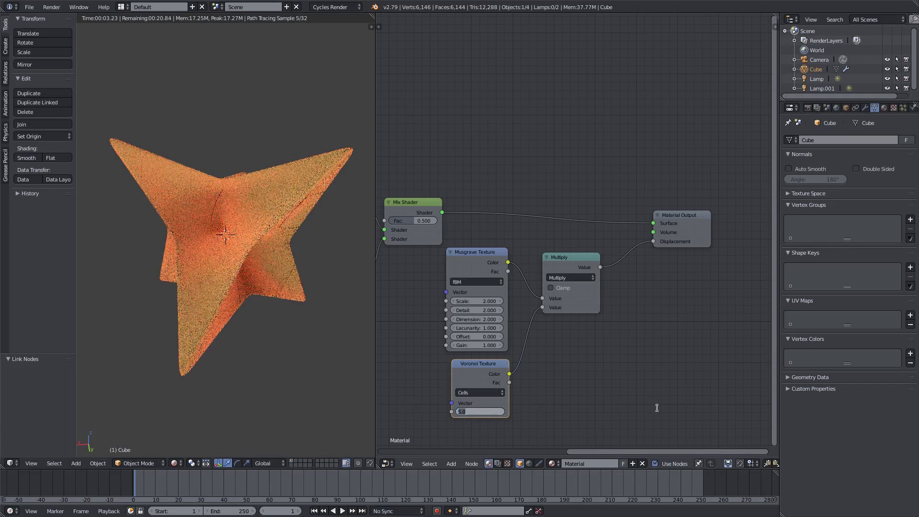
{"action": "key", "text": "Return"}
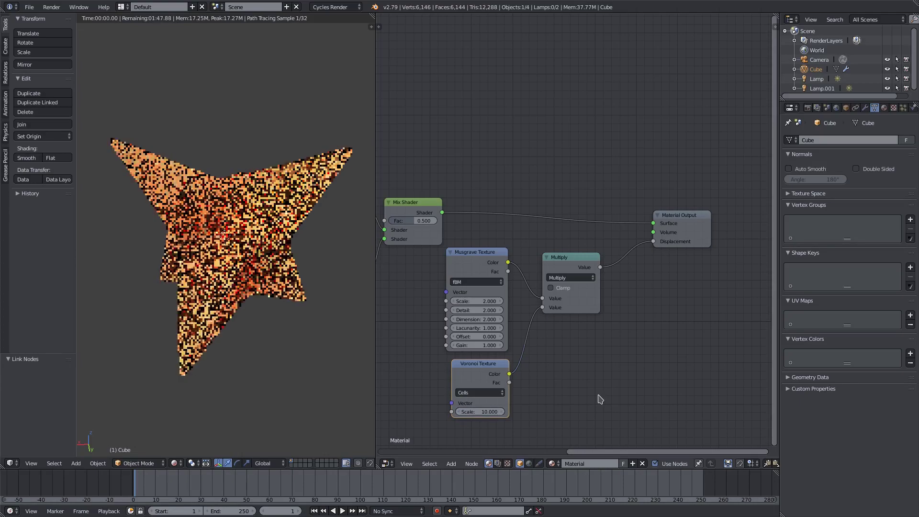
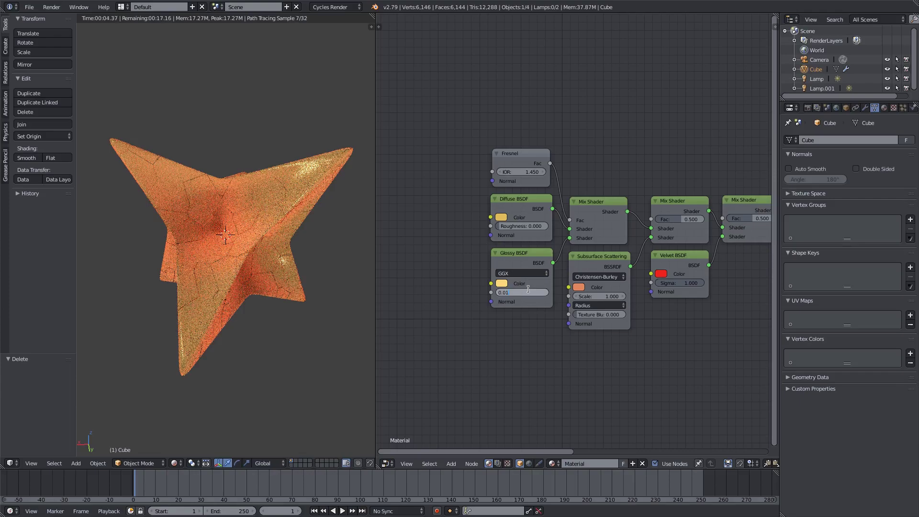
Set the Glossy BSDF's roughness to 0.01, and disconnect and delete the Fresnel node feeding the first Mix Shader's factor
{"action": "key", "text": "Return"}
{"action": "left_click_drag", "start_coordinate": [570, 220], "coordinate": [558, 205]}
{"action": "left_click", "coordinate": [606, 221]}
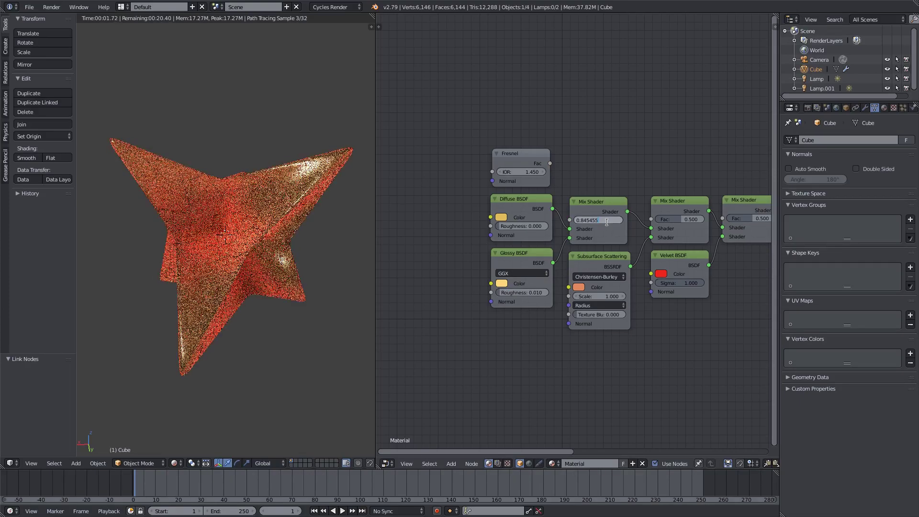
{"action": "left_click", "coordinate": [619, 213]}
{"action": "middle_click_drag", "start_coordinate": [607, 235], "coordinate": [567, 242]}
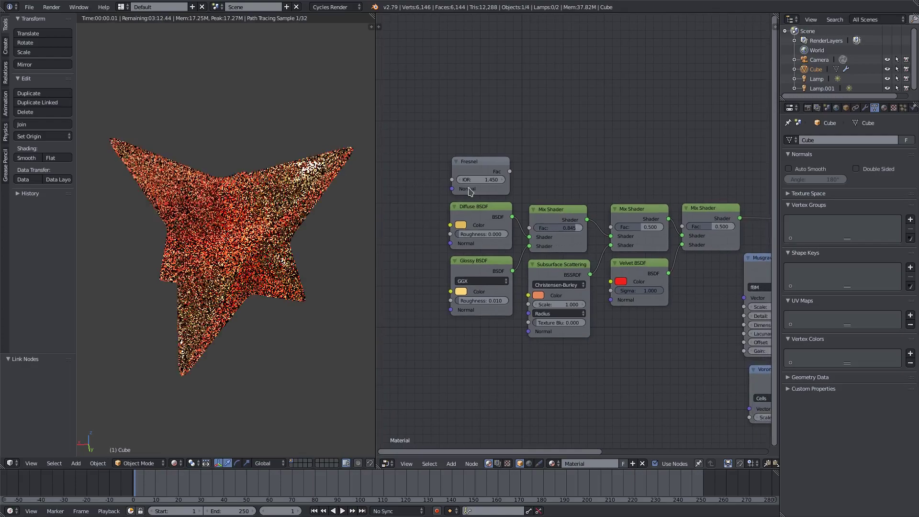
{"action": "left_click", "coordinate": [475, 165]}
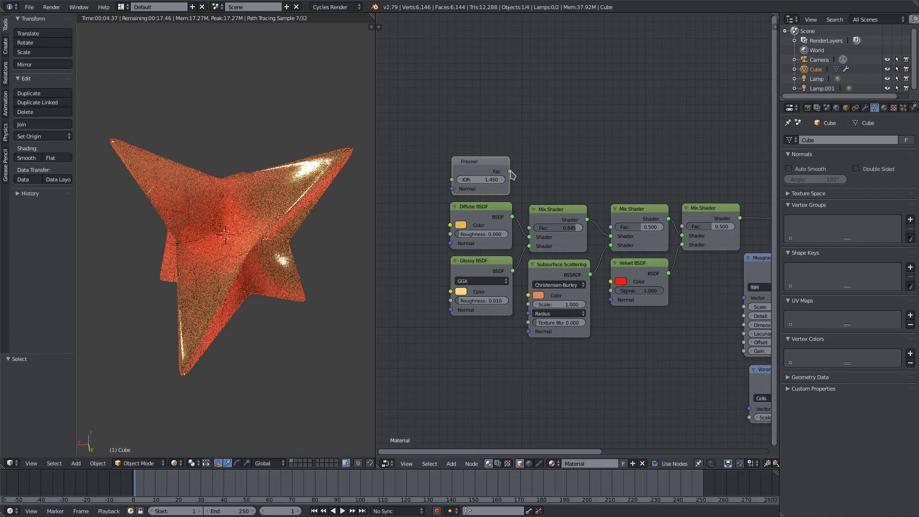
{"action": "key", "text": "x"}
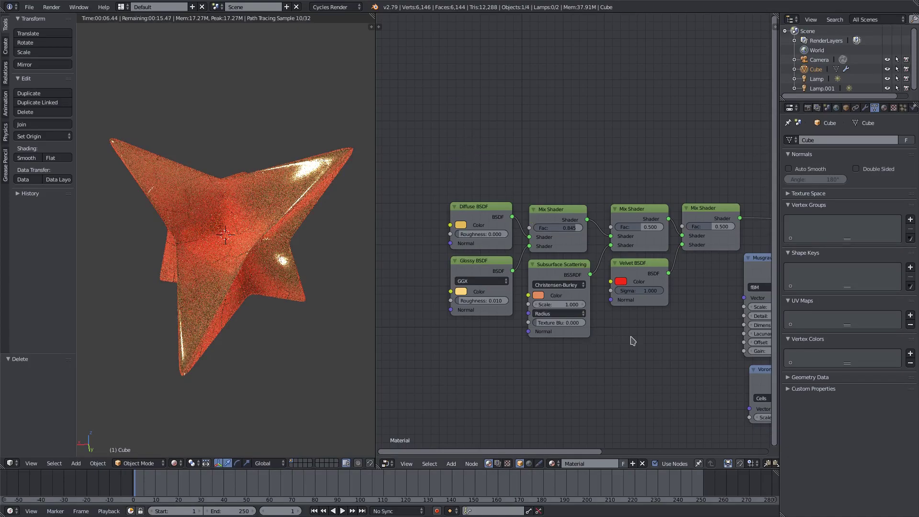
Set the Voronoi Texture's coloring to Intensity
{"action": "middle_click_drag", "start_coordinate": [630, 343], "coordinate": [364, 332]}
{"action": "middle_click_drag", "start_coordinate": [624, 385], "coordinate": [612, 380]}
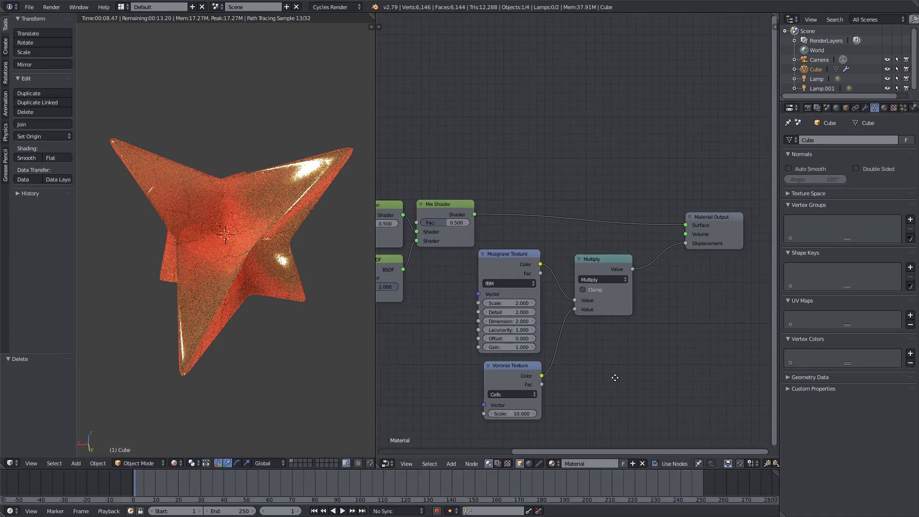
{"action": "left_click", "coordinate": [509, 395]}
{"action": "left_click", "coordinate": [508, 384]}
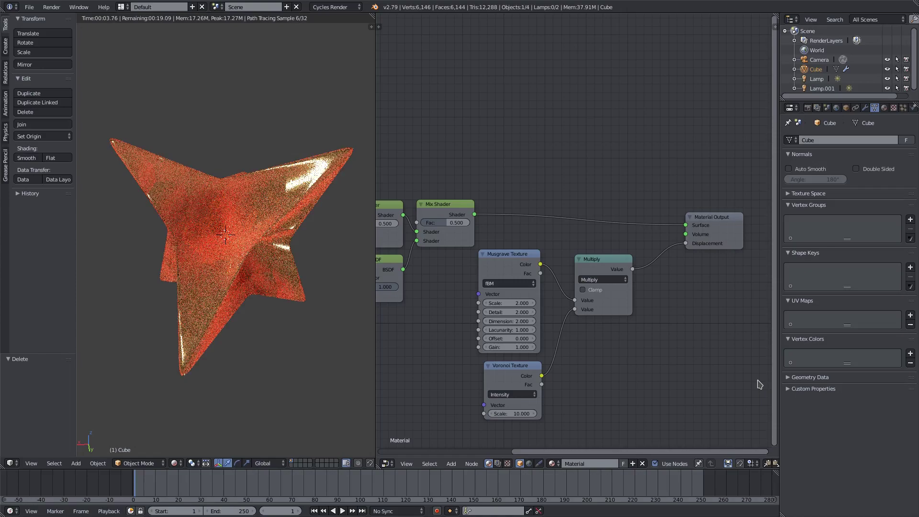
Move the Material Output farther from the Multiply node and insert a duplicate Multiply node into the link to its Displacement input
{"action": "middle_click_drag", "start_coordinate": [747, 378], "coordinate": [656, 373]}
{"action": "middle_click_drag", "start_coordinate": [568, 366], "coordinate": [570, 342]}
{"action": "right_click", "coordinate": [640, 199]}
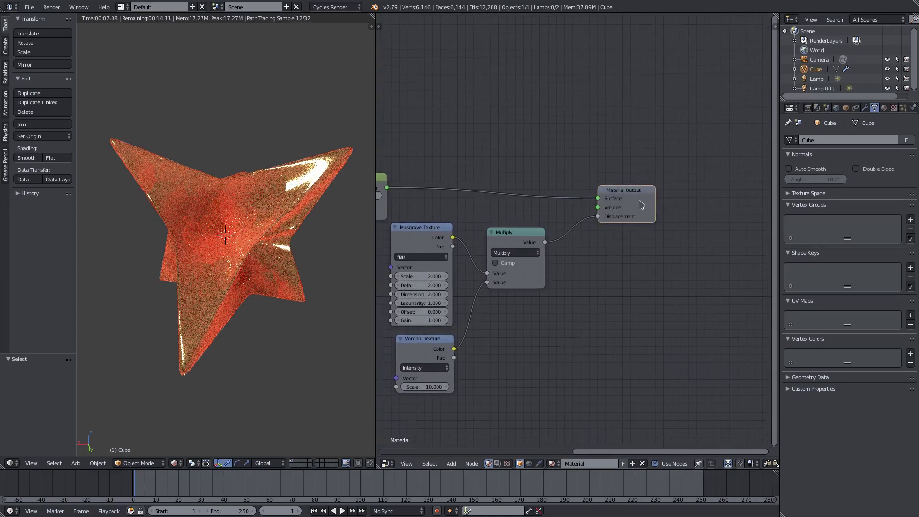
{"action": "key", "text": "g"}
{"action": "left_click", "coordinate": [705, 192]}
{"action": "right_click", "coordinate": [512, 246]}
{"action": "key", "text": "shift+d"}
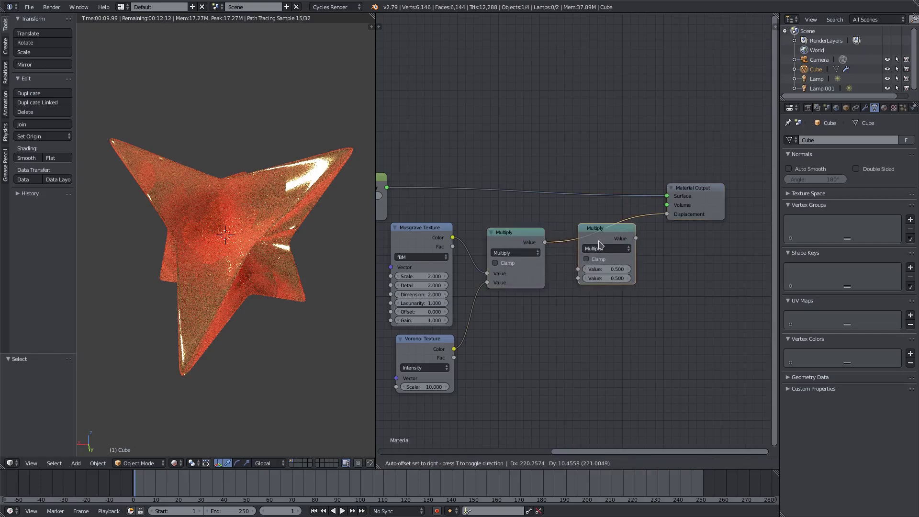
{"action": "left_click", "coordinate": [604, 245]}
Duplicate the Voronoi Texture below the first Multiply node and connect its Color to the second Multiply node's second value
{"action": "left_click_drag", "start_coordinate": [430, 350], "coordinate": [426, 347]}
{"action": "key", "text": "shift+d"}
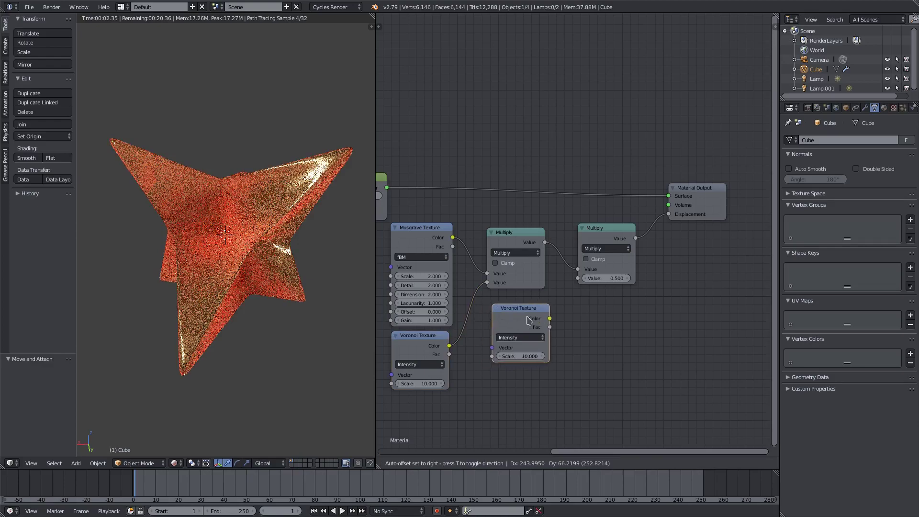
{"action": "left_click", "coordinate": [522, 314]}
{"action": "left_click_drag", "start_coordinate": [545, 313], "coordinate": [578, 278]}
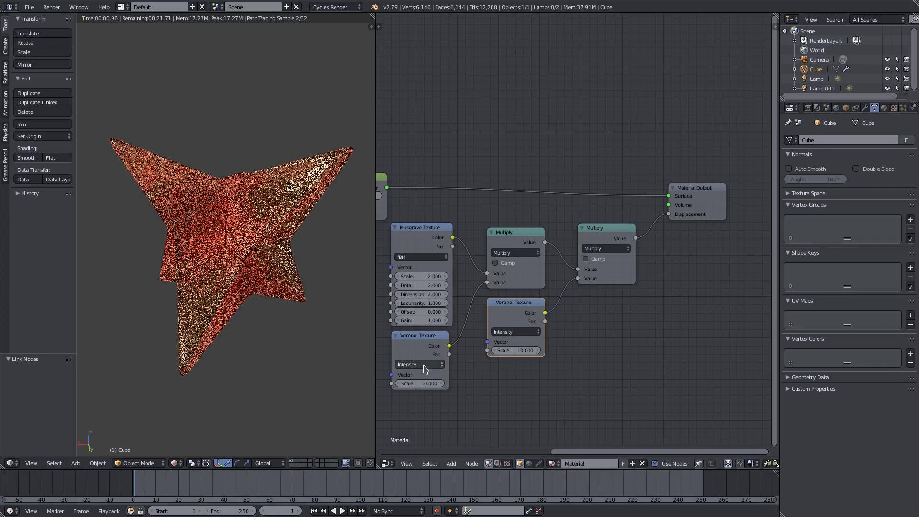
Set the duplicated Voronoi Texture's coloring to Cells, leaving the original one on Intensity
{"action": "left_click", "coordinate": [502, 331]}
{"action": "left_click", "coordinate": [435, 364]}
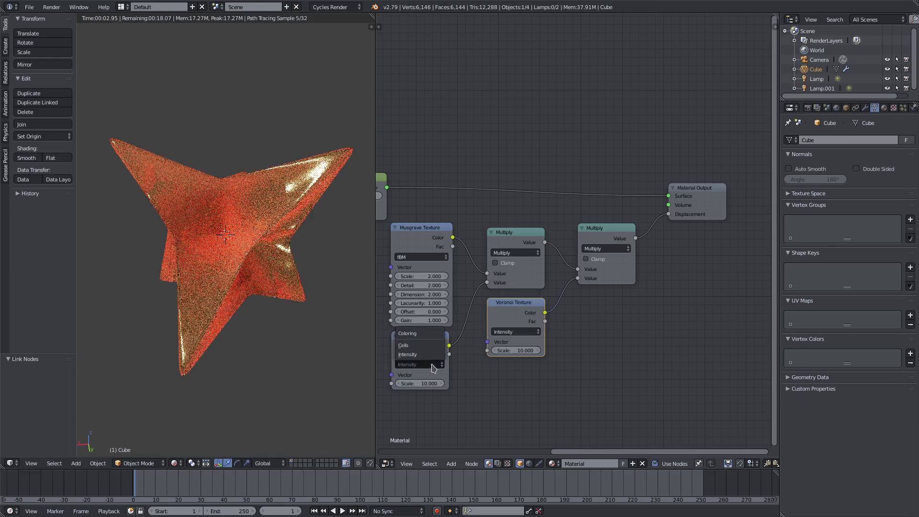
{"action": "left_click", "coordinate": [502, 330]}
{"action": "left_click", "coordinate": [499, 312]}
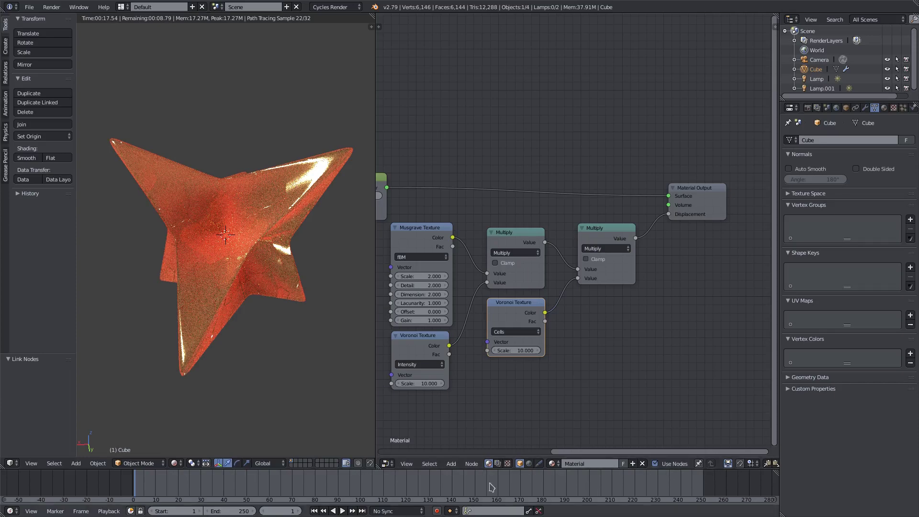
Maximize the 3D view, look through the camera, and select the camera and lock it to the view
{"action": "key", "text": "ctrl+Up"}
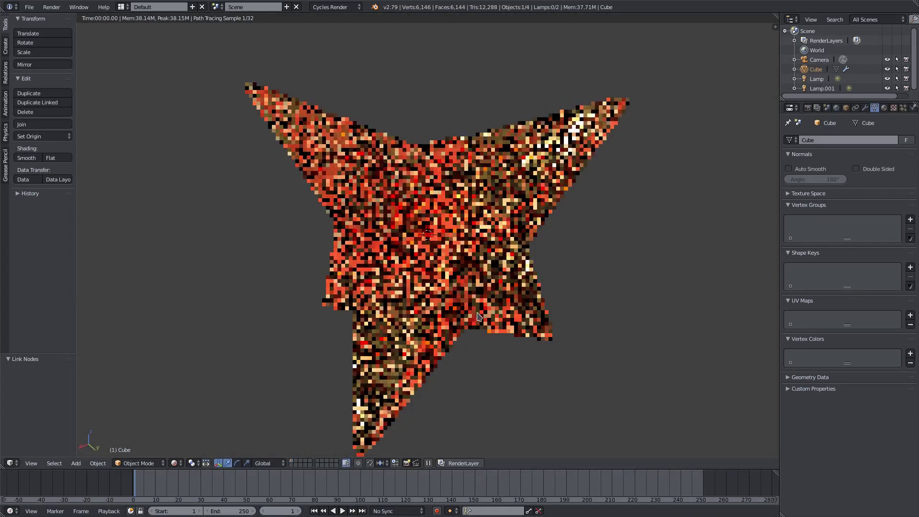
{"action": "key", "text": "KP_0"}
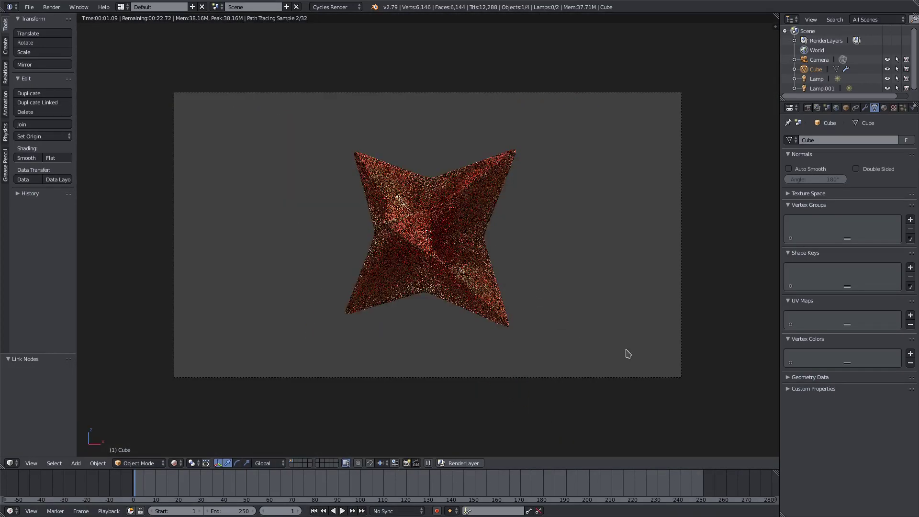
{"action": "left_click", "coordinate": [685, 379]}
{"action": "key", "text": "n"}
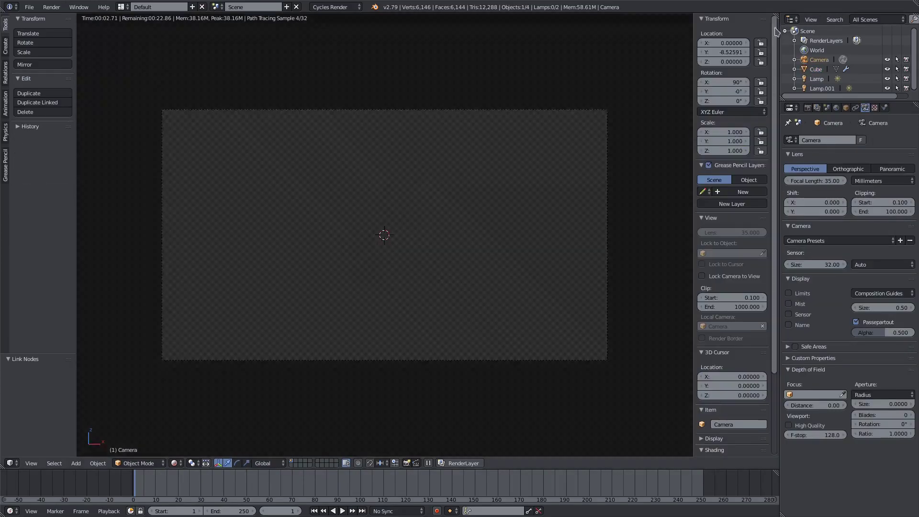
{"action": "left_click", "coordinate": [725, 277]}
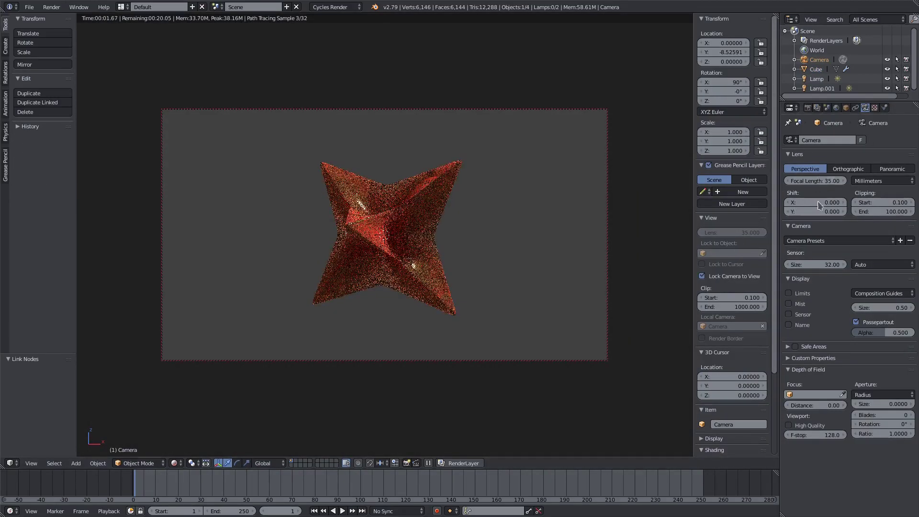
Set the render resolution to 1000 by 1000 px
{"action": "left_click", "coordinate": [808, 108]}
{"action": "left_click", "coordinate": [813, 238]}
{"action": "type", "text": "1"}
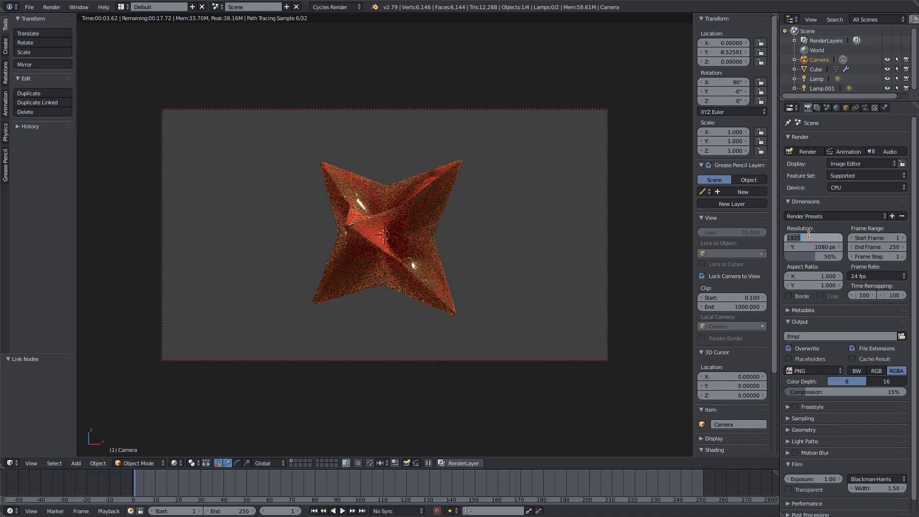
{"action": "type", "text": "000"}
{"action": "key", "text": "Tab"}
{"action": "type", "text": "1000"}
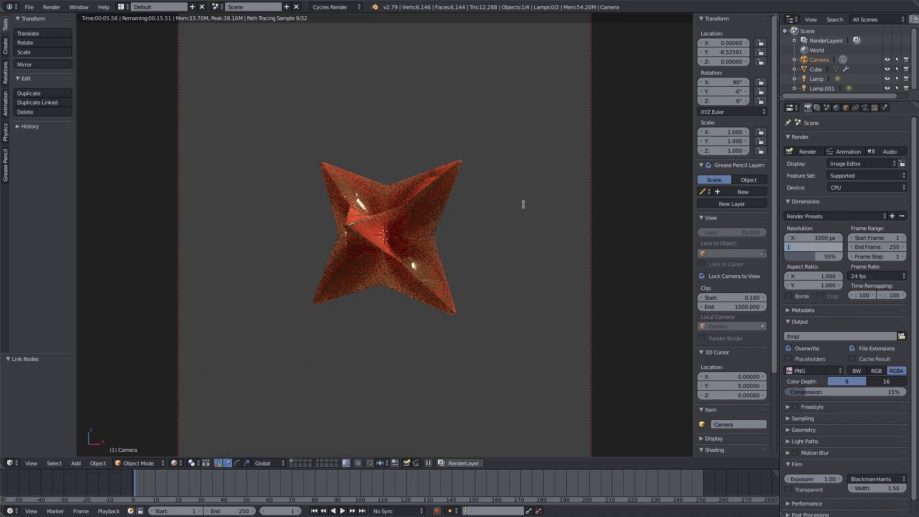
{"action": "key", "text": "Return"}
Orbit the locked camera to about X 1.77, Y -2.46, Z 3.90, framing the star closely from above, and unlock it from the view
{"action": "middle_click_drag", "start_coordinate": [508, 223], "coordinate": [517, 275]}
{"action": "scroll", "coordinate": [419, 257], "scroll_direction": "up", "scroll_amount": 2}
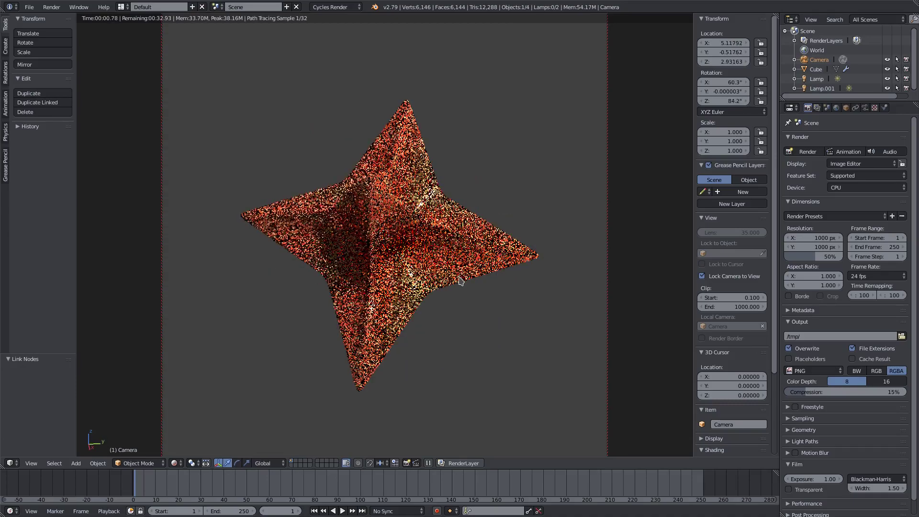
{"action": "middle_click_drag", "start_coordinate": [458, 275], "coordinate": [451, 276]}
{"action": "middle_click_drag", "start_coordinate": [482, 250], "coordinate": [478, 228]}
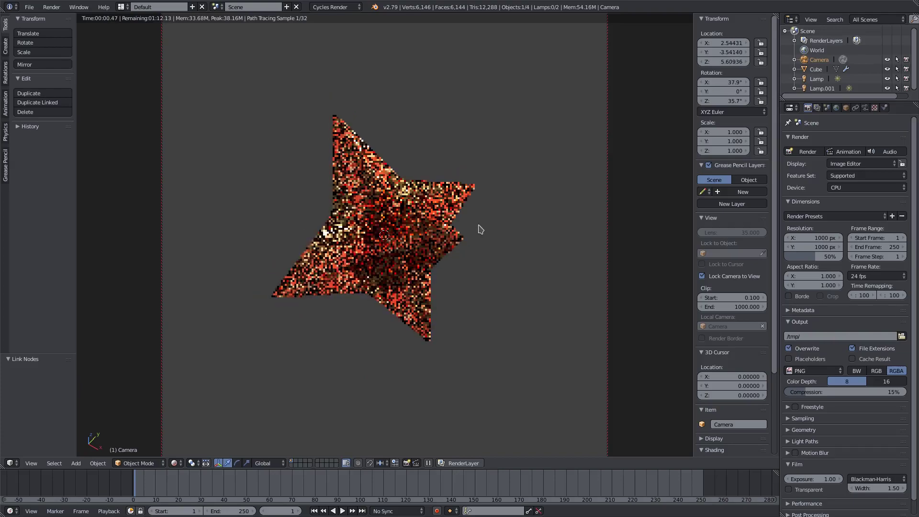
{"action": "scroll", "coordinate": [492, 208], "scroll_direction": "up", "scroll_amount": 1}
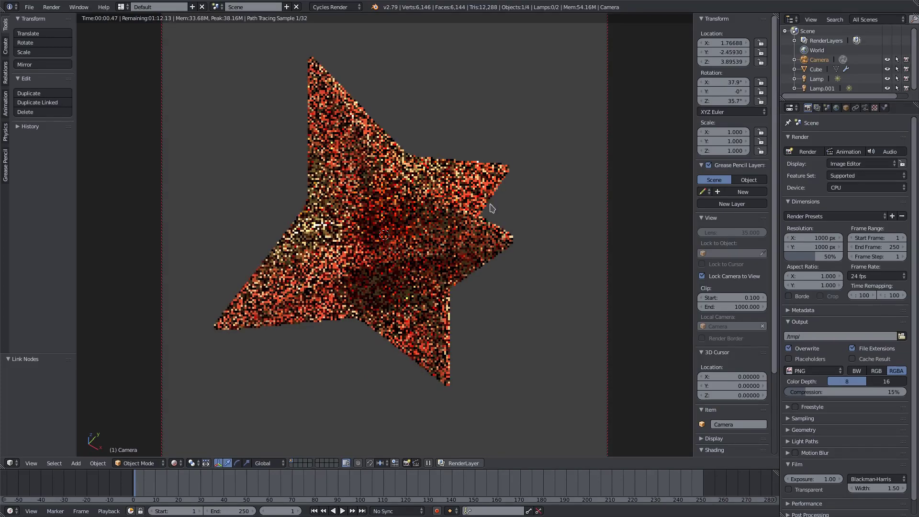
{"action": "left_click", "coordinate": [707, 276]}
{"action": "scroll", "coordinate": [487, 275], "scroll_direction": "down", "scroll_amount": 2}
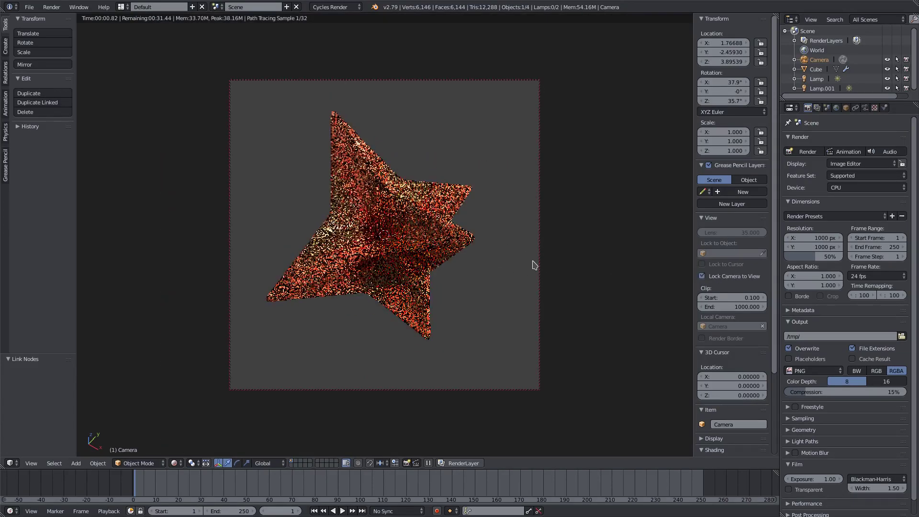